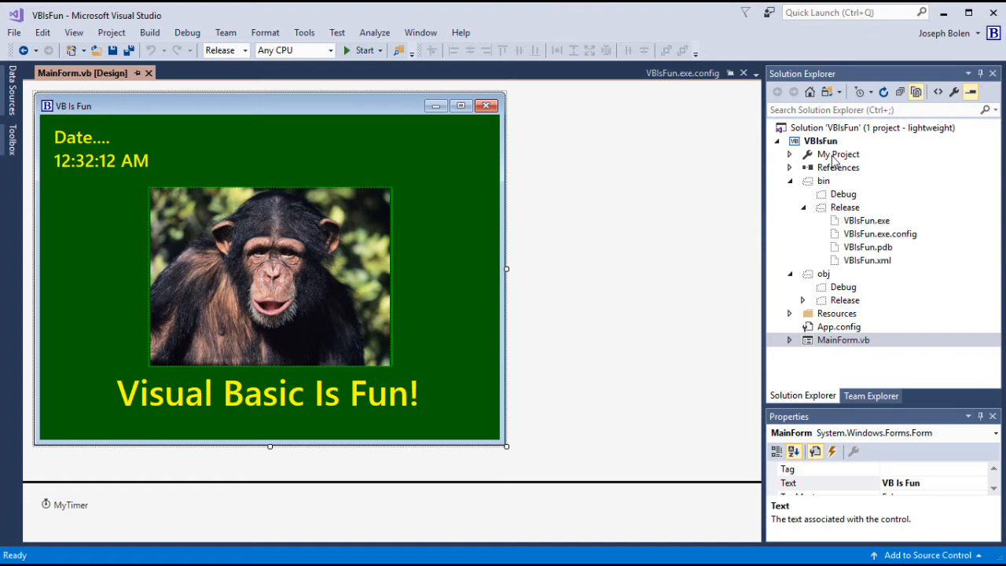
Step: Bring up the VBIsFun project properties at the Application page, with Resources\Bolen.ico as the icon
{"action": "double_click", "coordinate": [836, 156]}
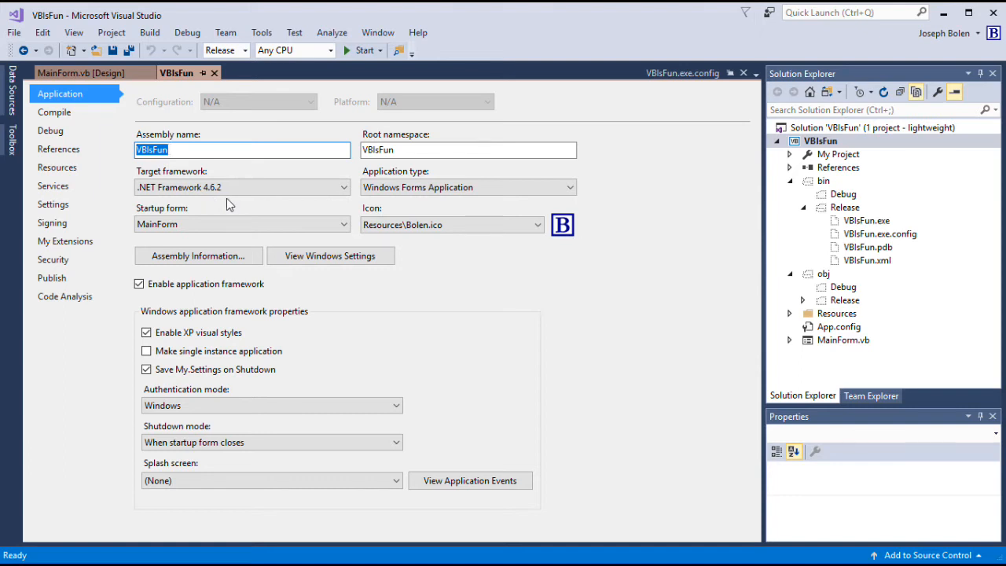
{"action": "left_click", "coordinate": [213, 73]}
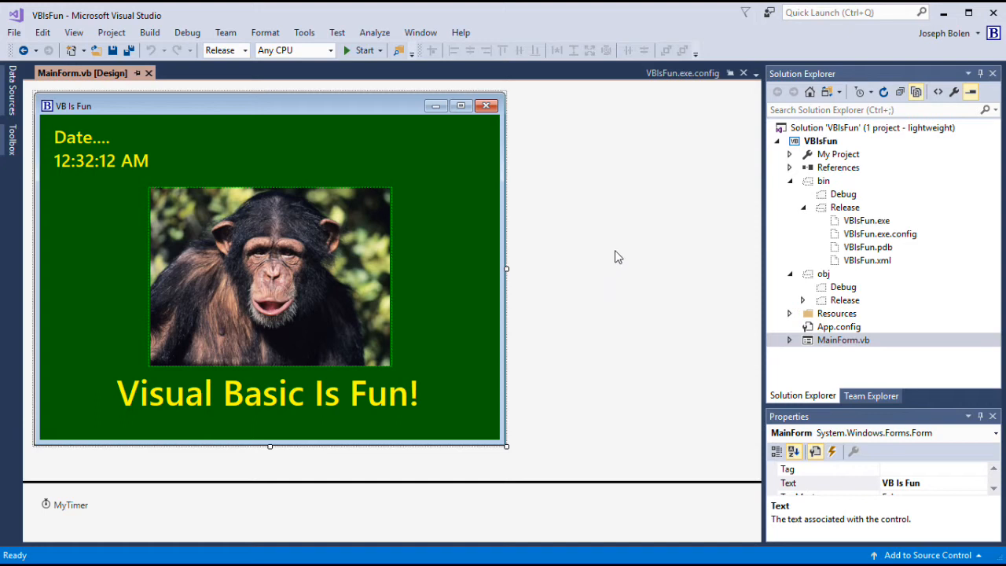
{"action": "double_click", "coordinate": [836, 155]}
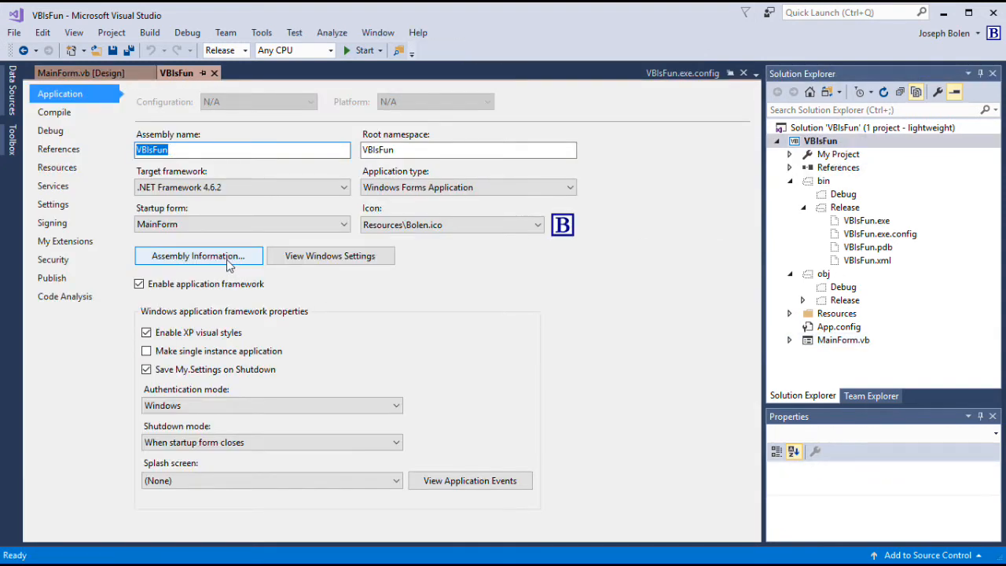
{"action": "left_click", "coordinate": [198, 256]}
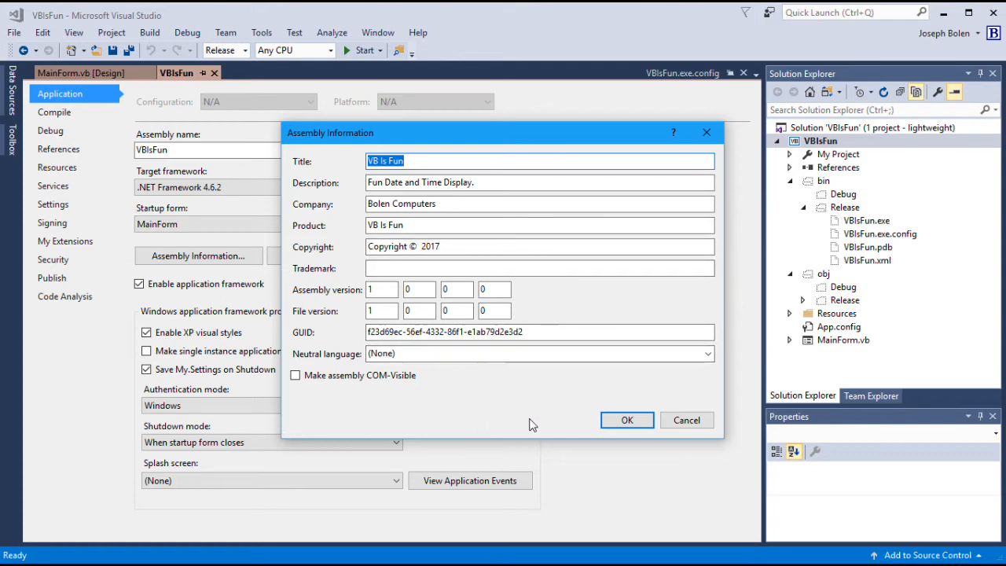
{"action": "left_click", "coordinate": [669, 425]}
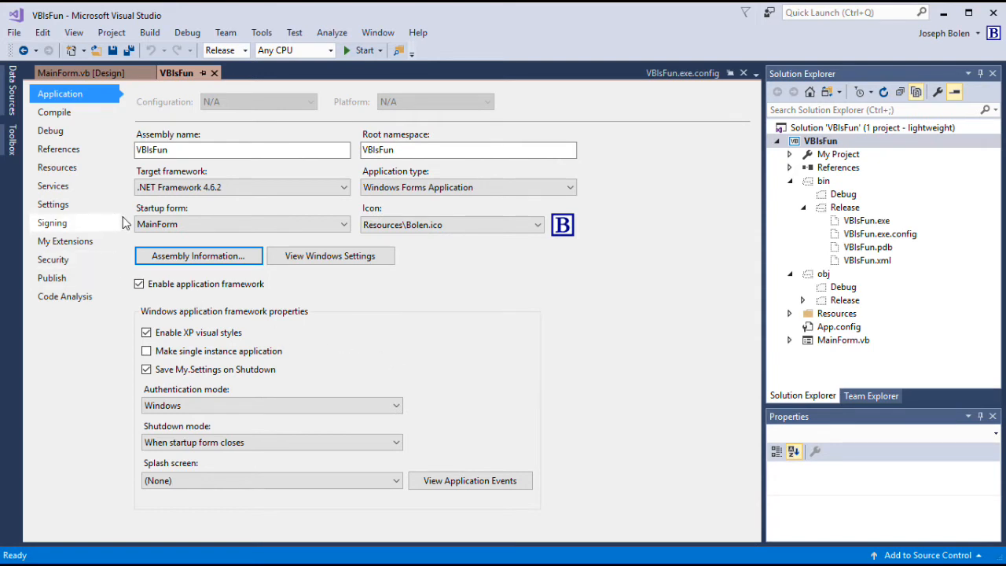
Step: On the VBIsFun Signing page, turn on Sign the ClickOnce manifests
{"action": "left_click", "coordinate": [55, 227]}
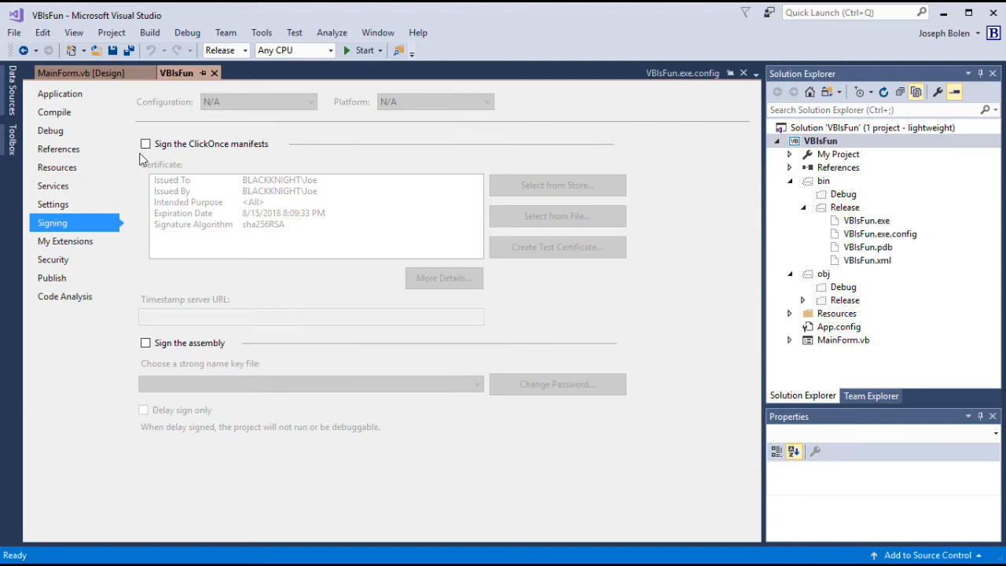
{"action": "left_click", "coordinate": [145, 144]}
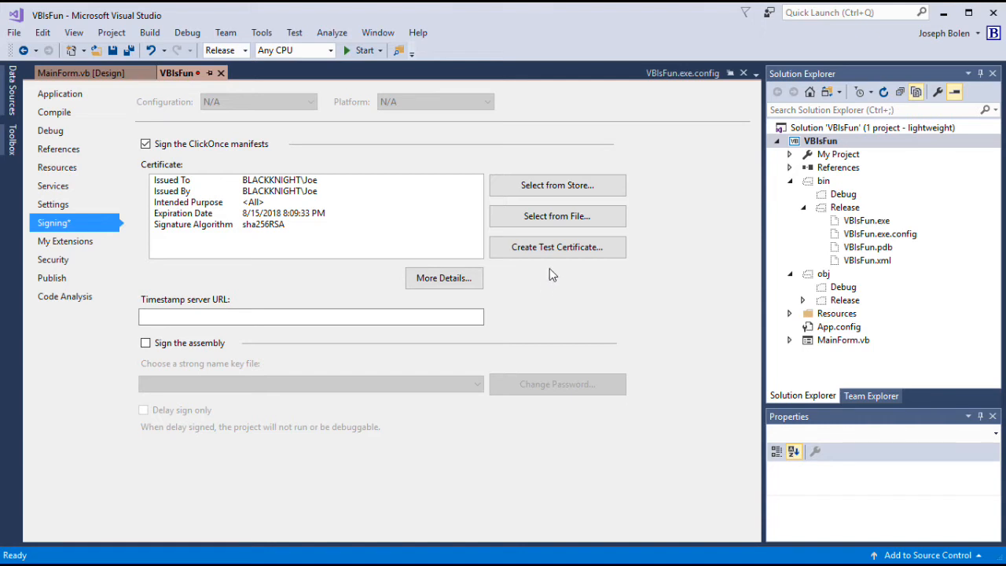
Step: Create the test certificate VBIsFun_TemporaryKey.pfx, entering and confirming a certificate password
{"action": "left_click", "coordinate": [555, 248]}
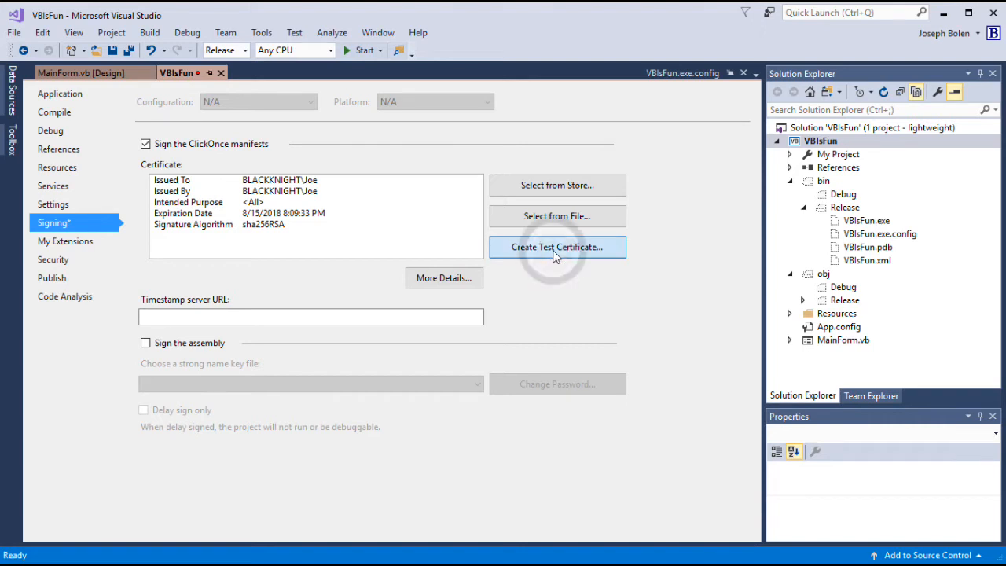
{"action": "type", "text": "test"}
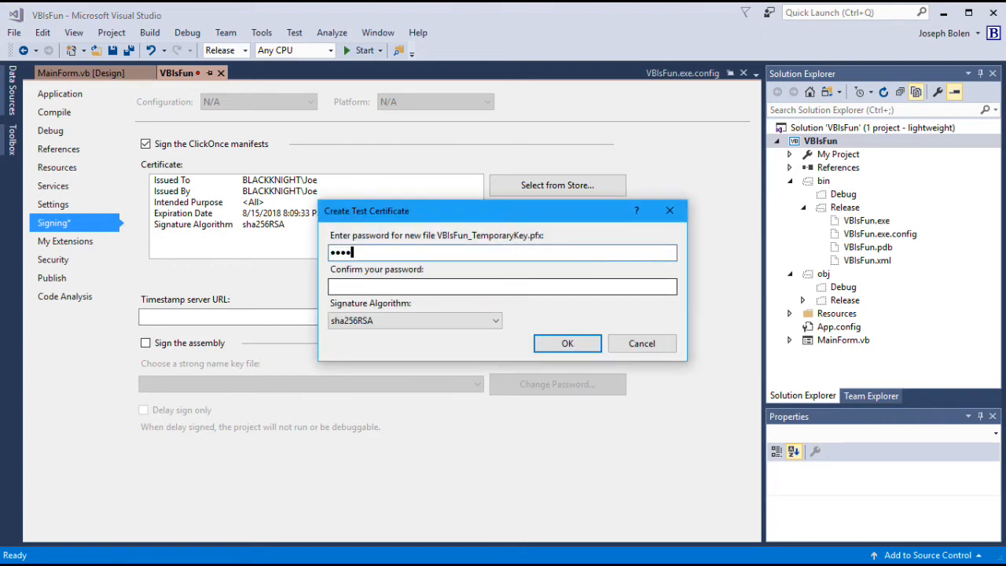
{"action": "type", "text": "1234"}
{"action": "left_click", "coordinate": [533, 284]}
{"action": "type", "text": "test1234"}
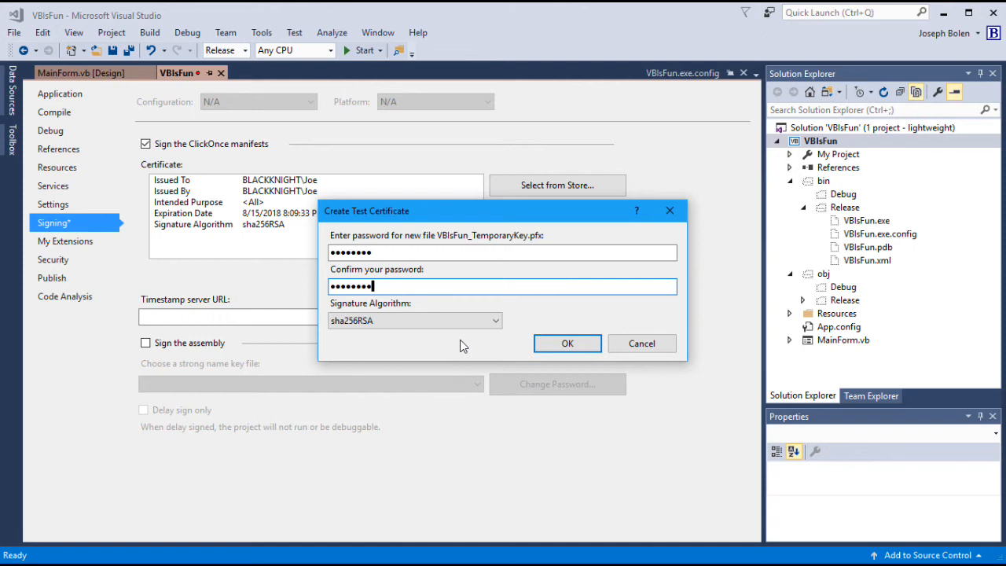
{"action": "left_click", "coordinate": [568, 346]}
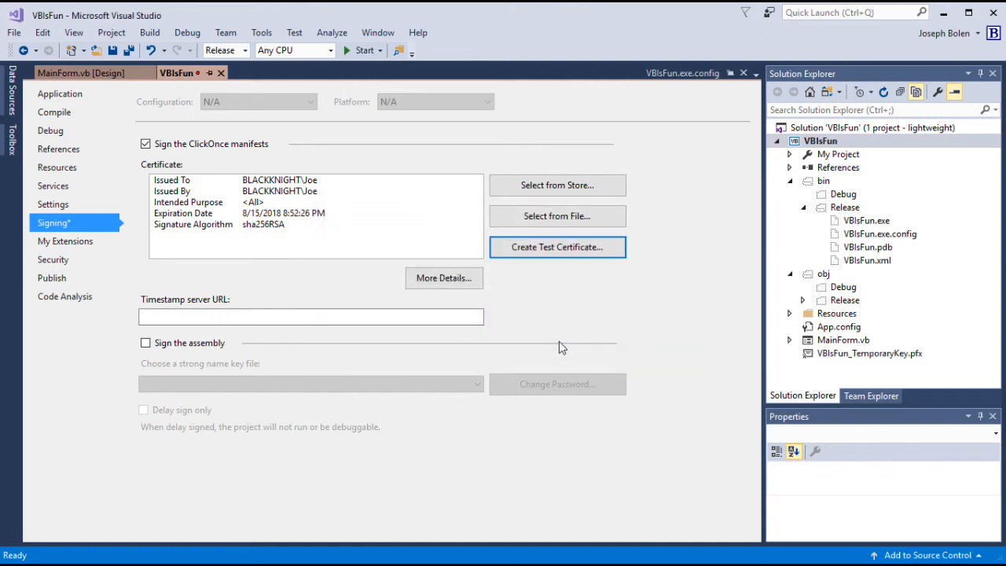
Step: Strong-name sign the assembly with VBIsFun_TemporaryKey.pfx as the key file and save the project
{"action": "left_click", "coordinate": [146, 344]}
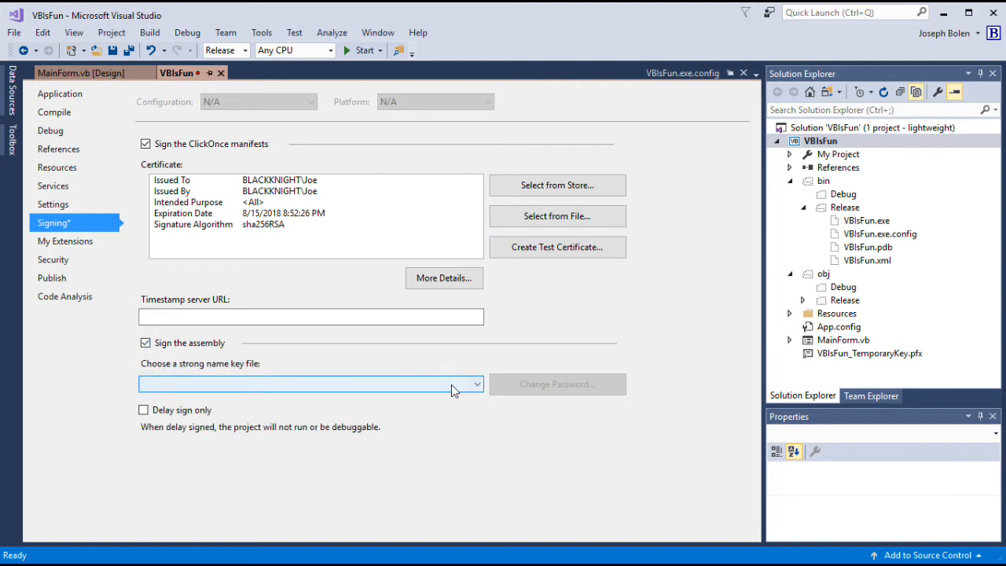
{"action": "left_click", "coordinate": [477, 384]}
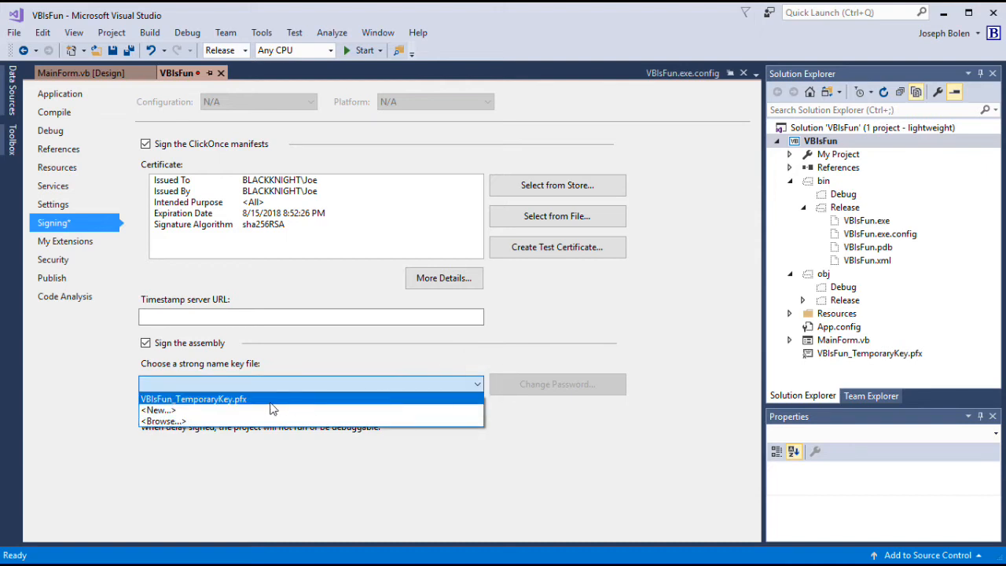
{"action": "left_click", "coordinate": [247, 404]}
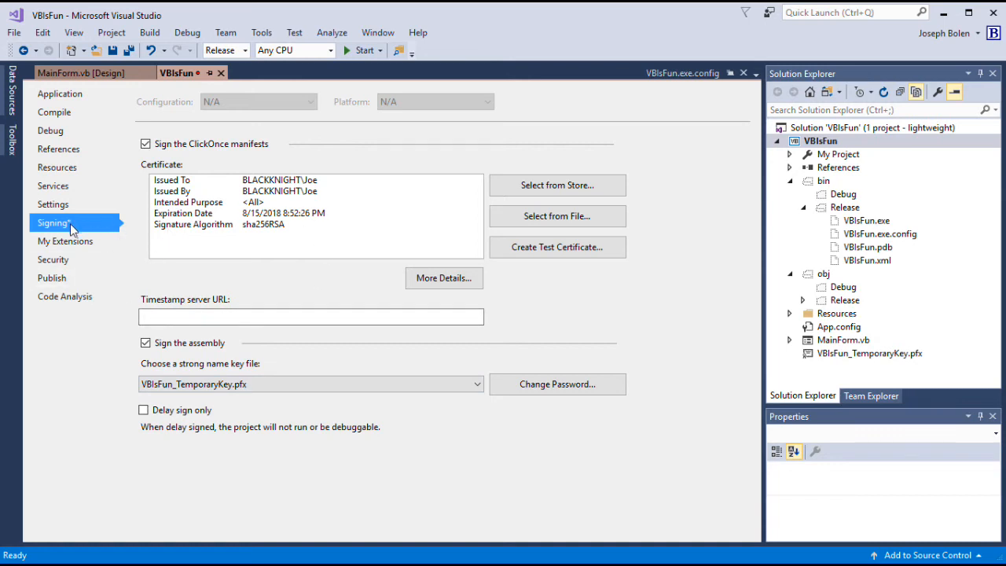
{"action": "left_click", "coordinate": [113, 52]}
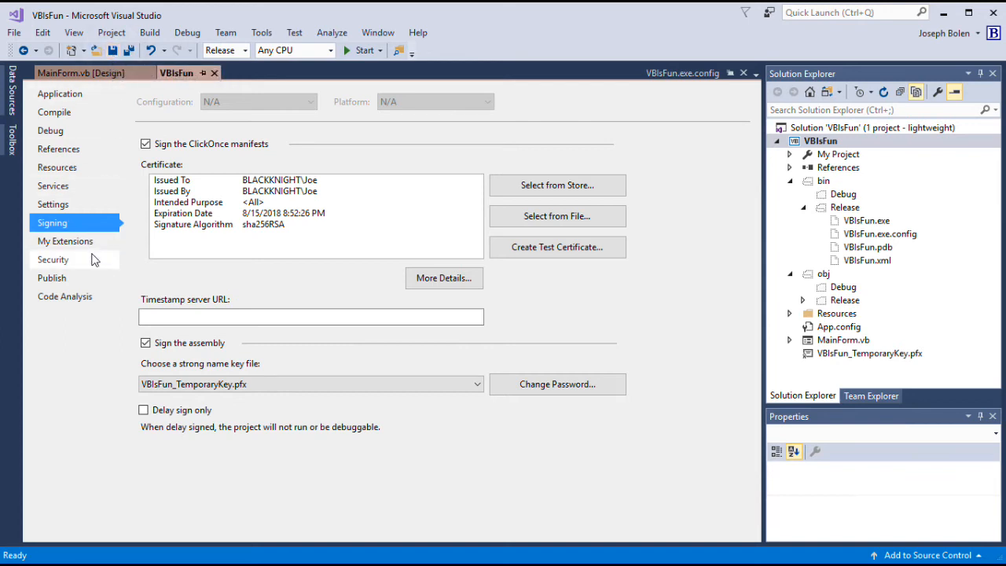
Step: Enable ClickOnce security settings for VBIsFun as a full trust application and save
{"action": "left_click", "coordinate": [63, 264]}
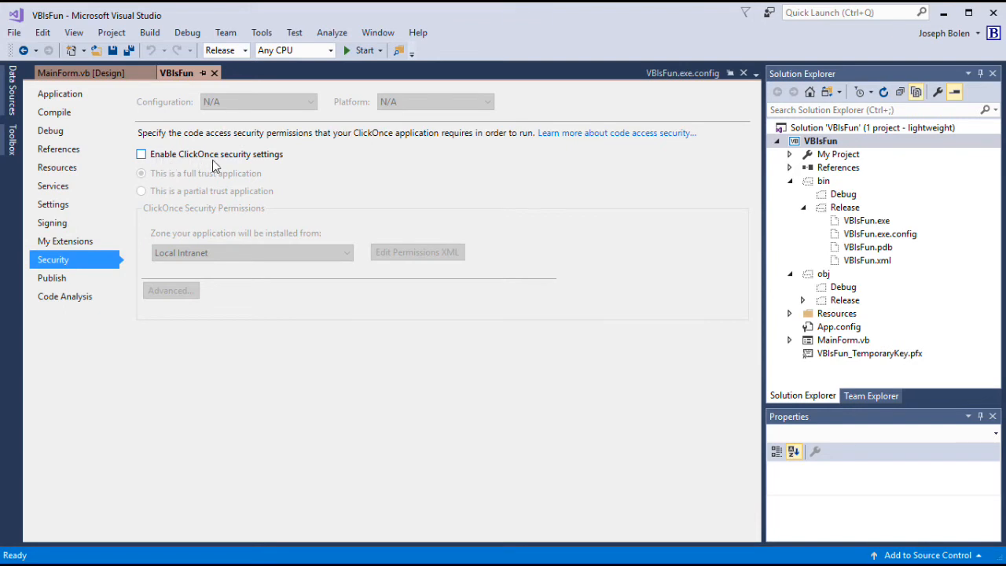
{"action": "left_click", "coordinate": [141, 155]}
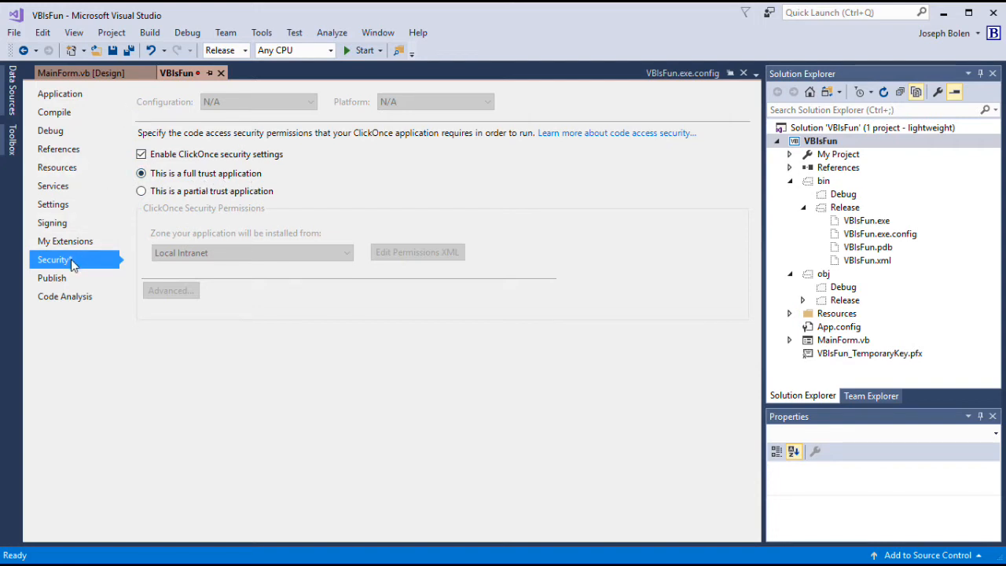
{"action": "left_click", "coordinate": [113, 50]}
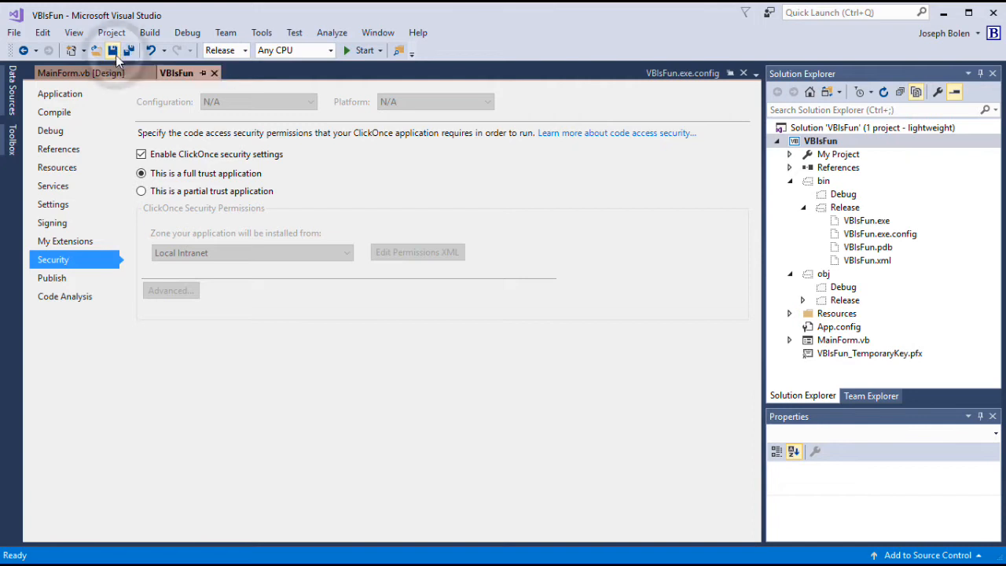
Step: On the Publish page, set the publishing folder to U:\deploy\VBIsFun\, creating that new folder
{"action": "left_click", "coordinate": [61, 285]}
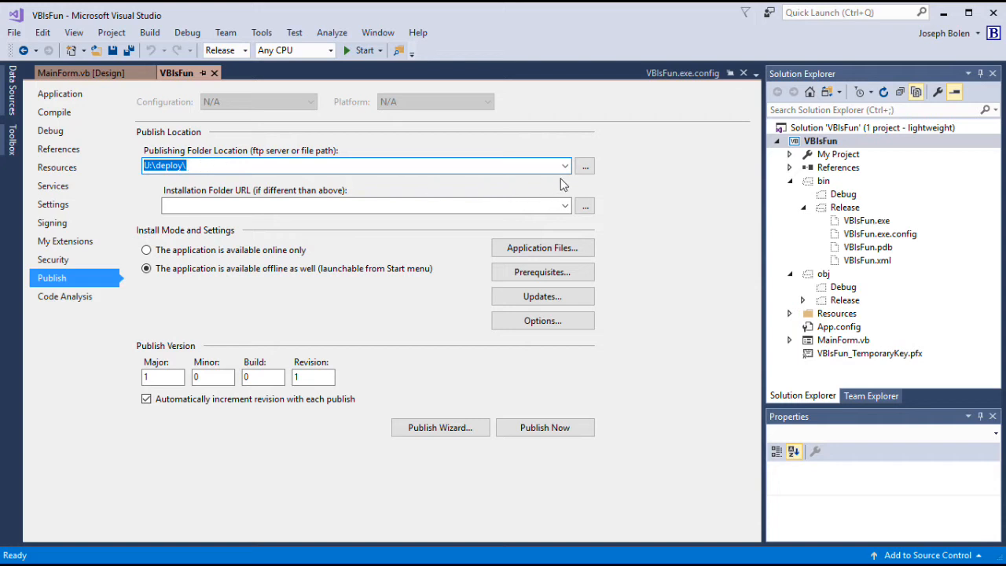
{"action": "left_click", "coordinate": [584, 168]}
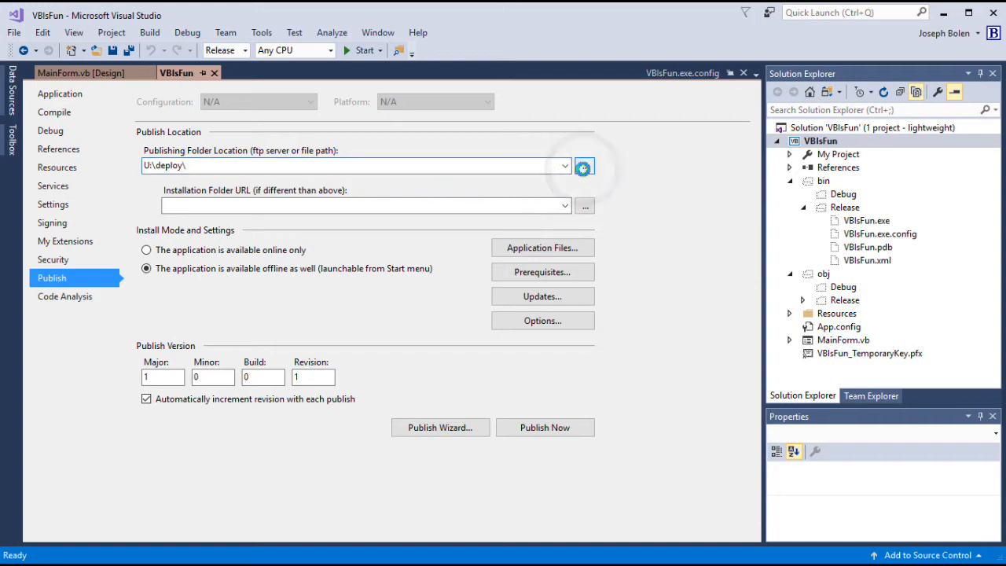
{"action": "left_click", "coordinate": [446, 465]}
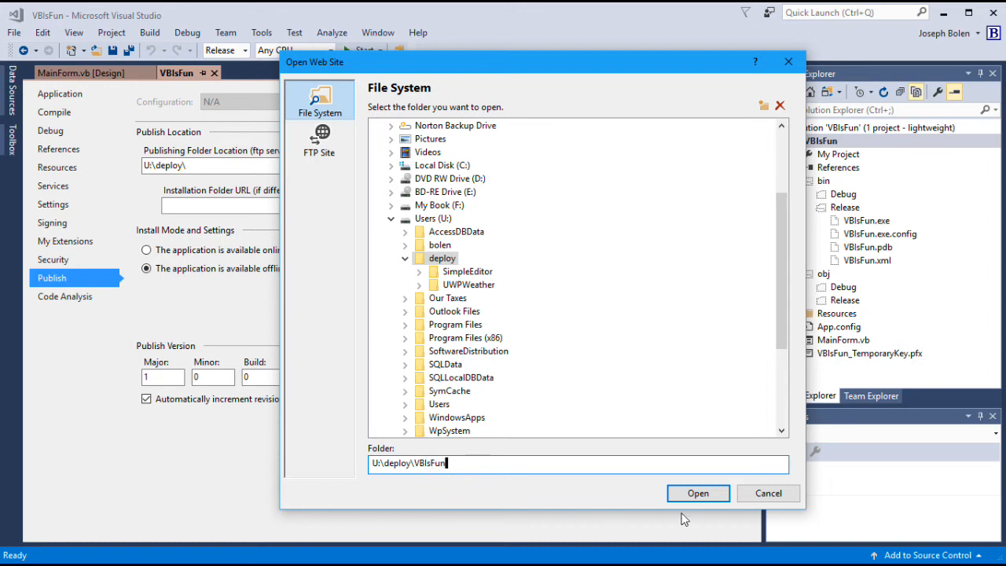
{"action": "left_click", "coordinate": [698, 495]}
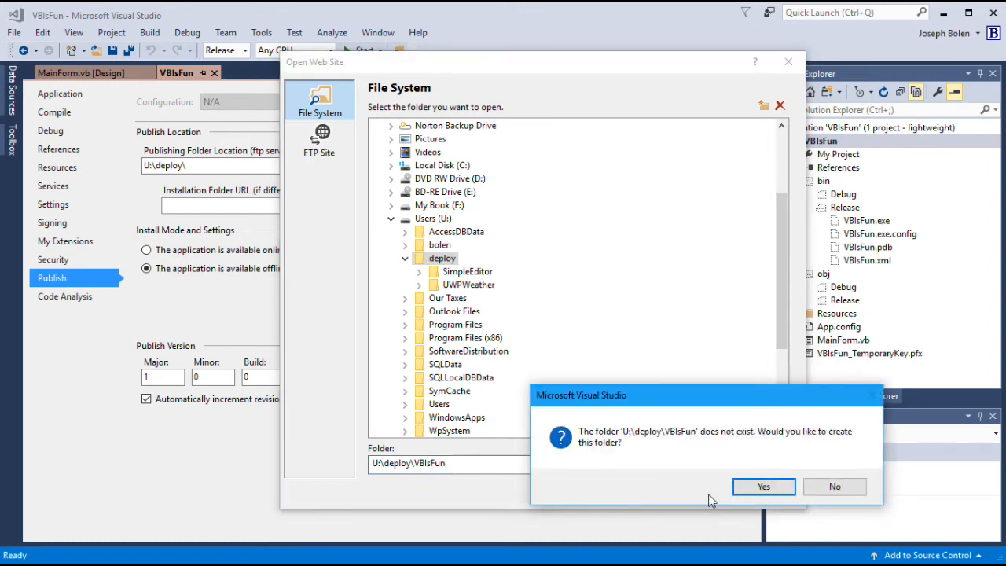
{"action": "left_click", "coordinate": [751, 490]}
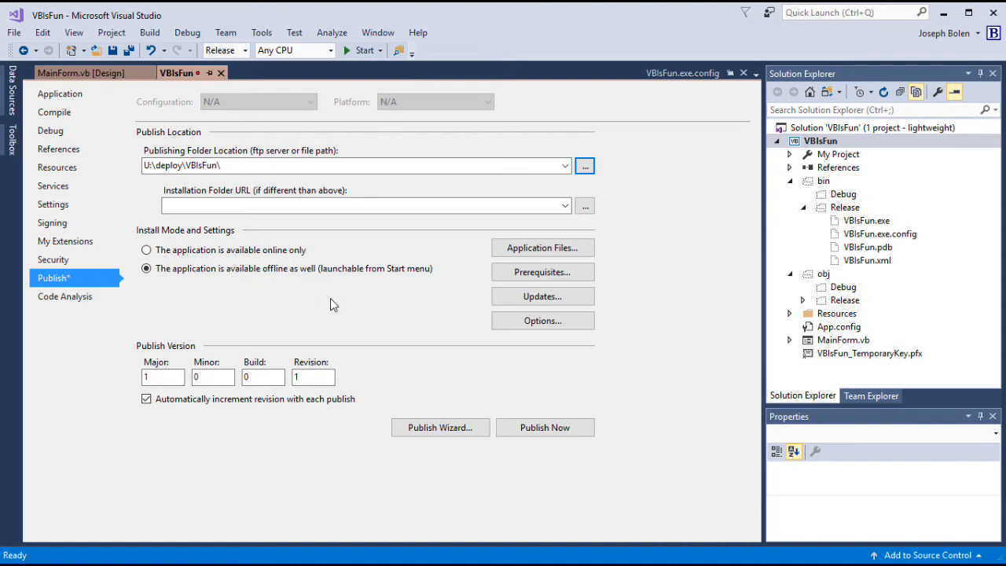
{"action": "left_click", "coordinate": [542, 253]}
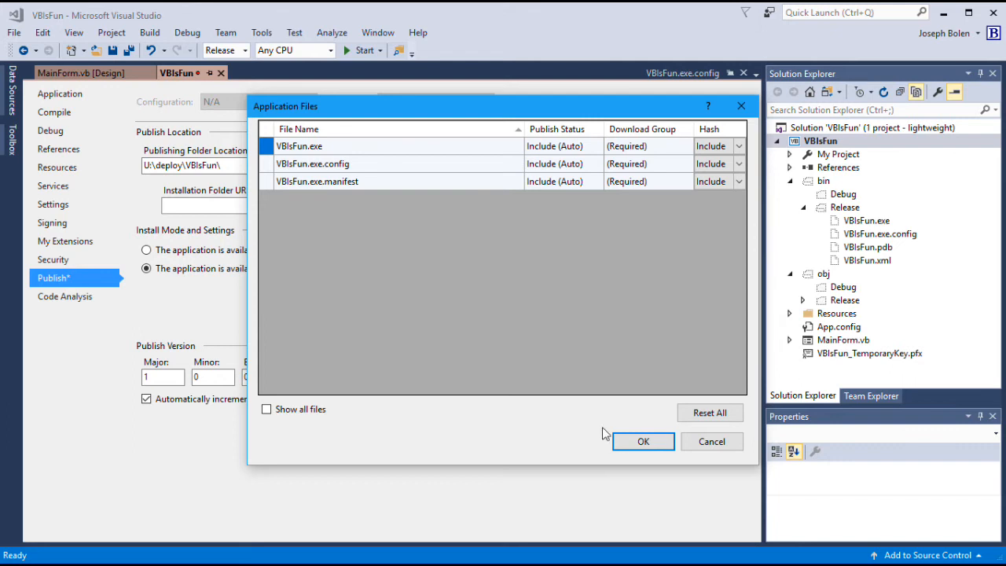
{"action": "left_click", "coordinate": [643, 442]}
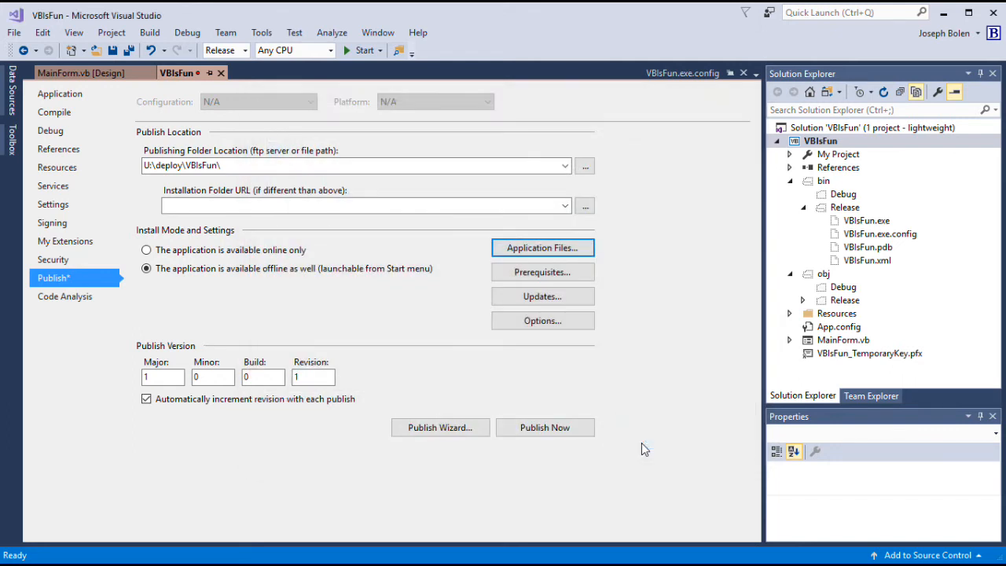
Step: Create a setup program for prerequisites with .NET Framework 4.6.2 included
{"action": "left_click", "coordinate": [541, 275]}
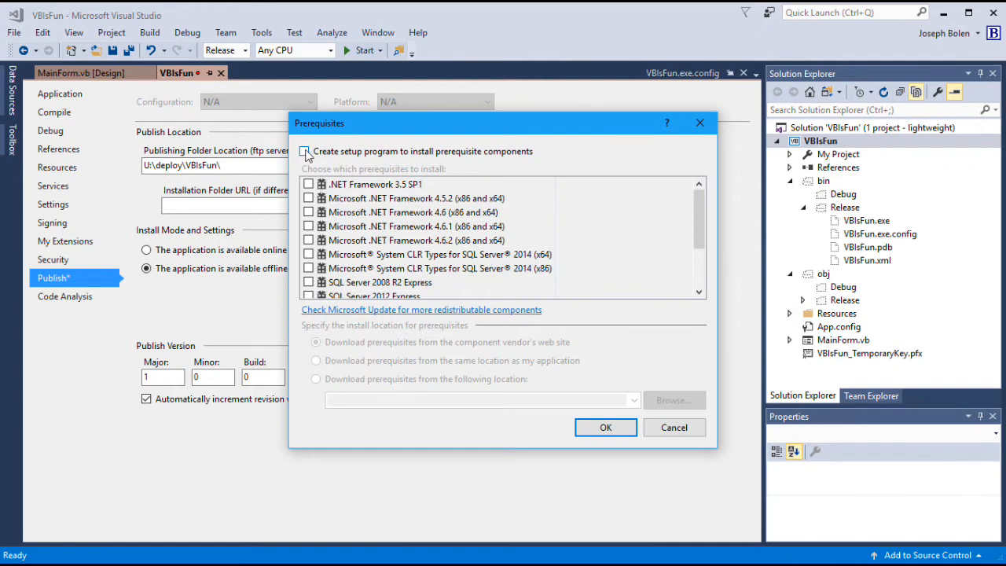
{"action": "left_click", "coordinate": [305, 152]}
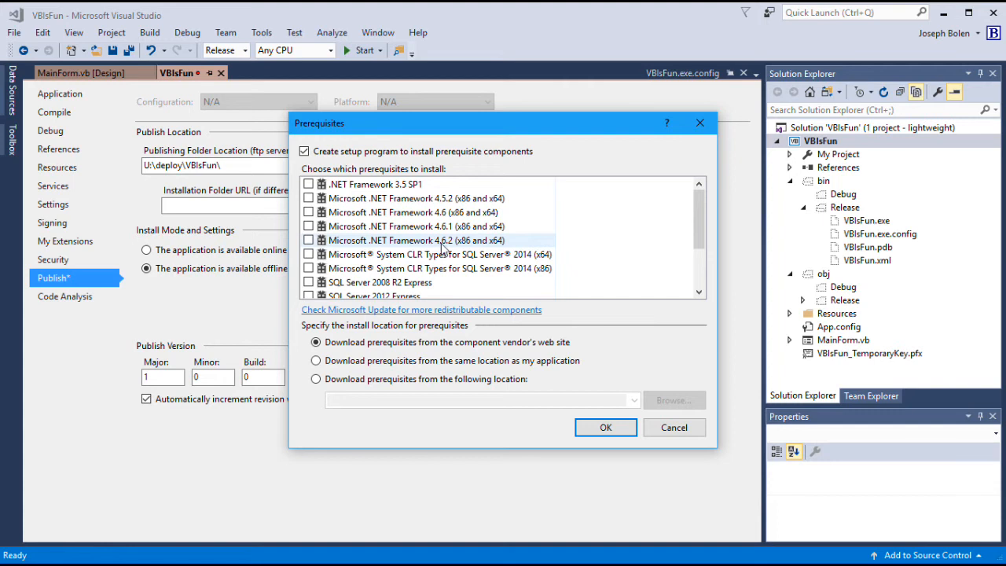
{"action": "left_click", "coordinate": [309, 241]}
{"action": "left_click_drag", "start_coordinate": [699, 241], "coordinate": [698, 268]}
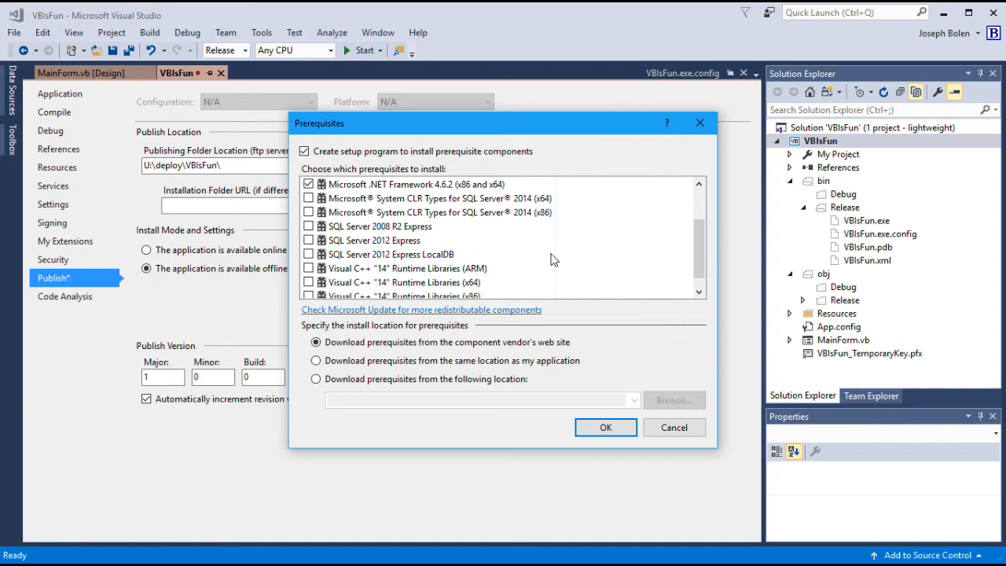
{"action": "left_click_drag", "start_coordinate": [695, 258], "coordinate": [701, 234]}
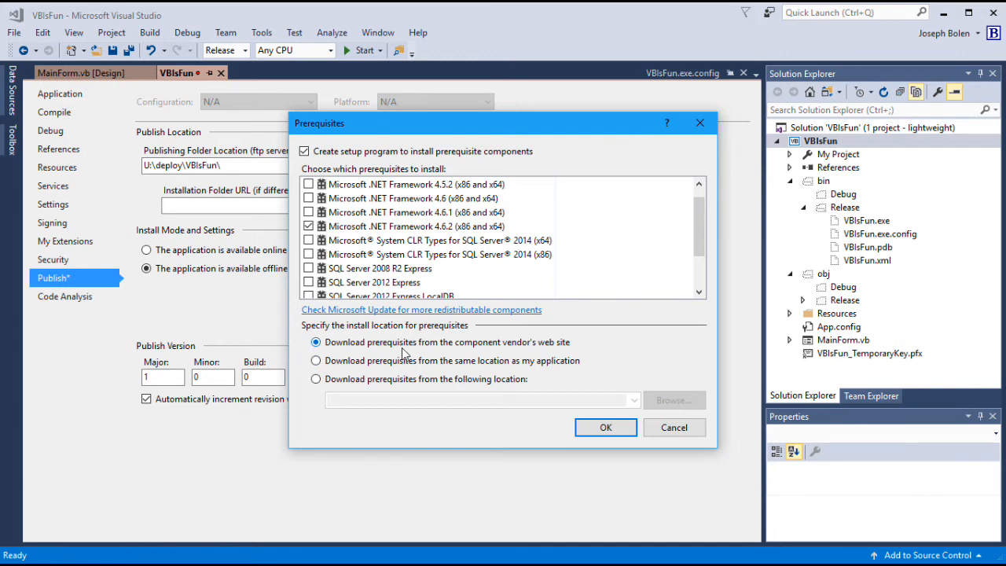
Step: Download prerequisites from the component vendor's web site and confirm the prerequisite settings
{"action": "left_click", "coordinate": [316, 361]}
{"action": "left_click", "coordinate": [316, 343]}
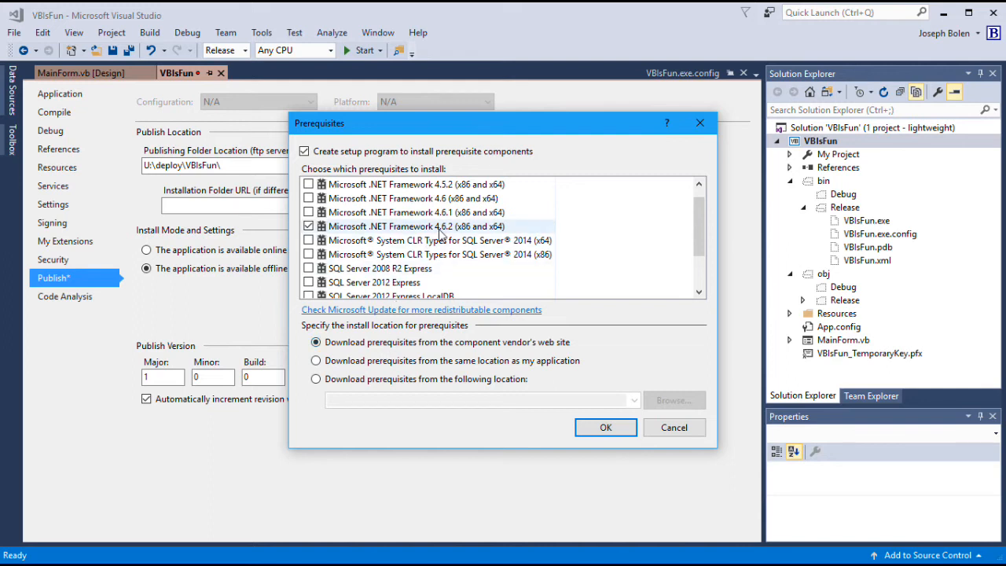
{"action": "left_click", "coordinate": [606, 428]}
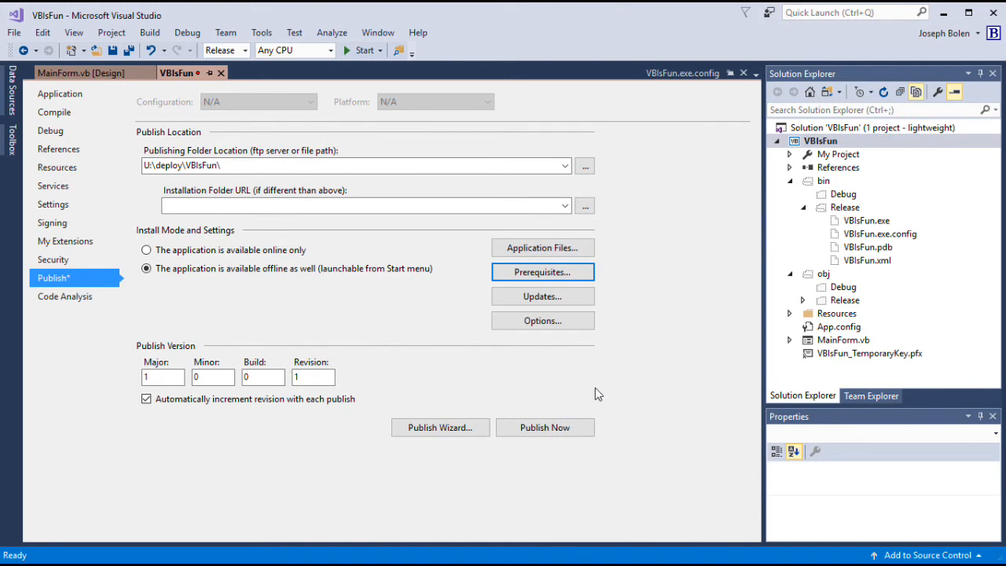
Step: Leave application update settings unchanged and bring up the Publish Options at the Description page
{"action": "left_click", "coordinate": [556, 298]}
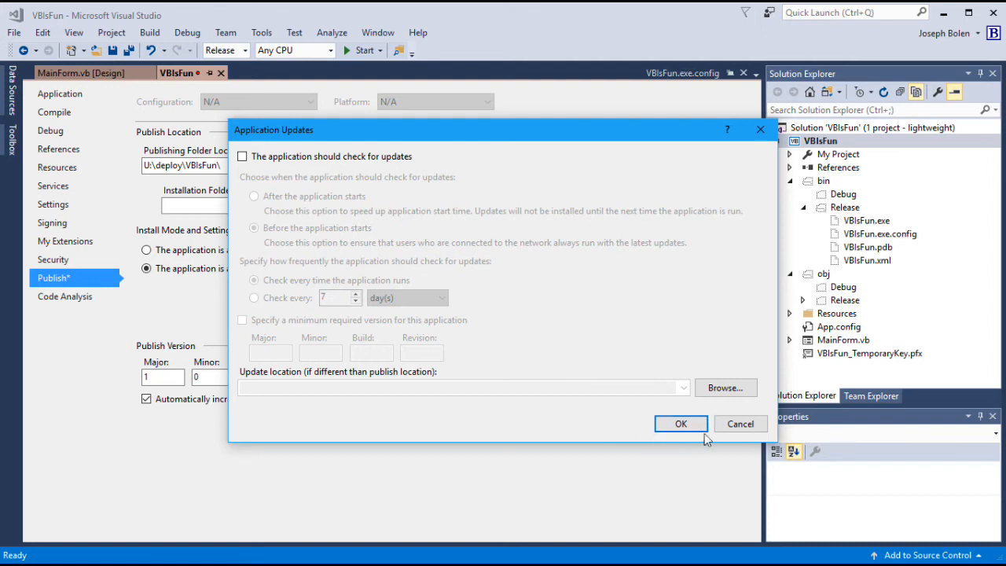
{"action": "left_click", "coordinate": [729, 426]}
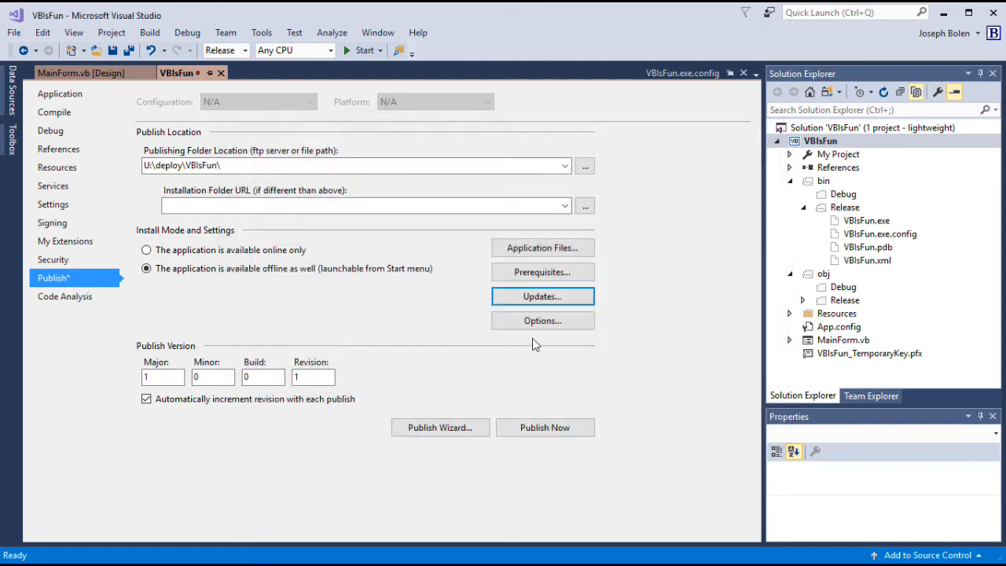
{"action": "left_click", "coordinate": [541, 324]}
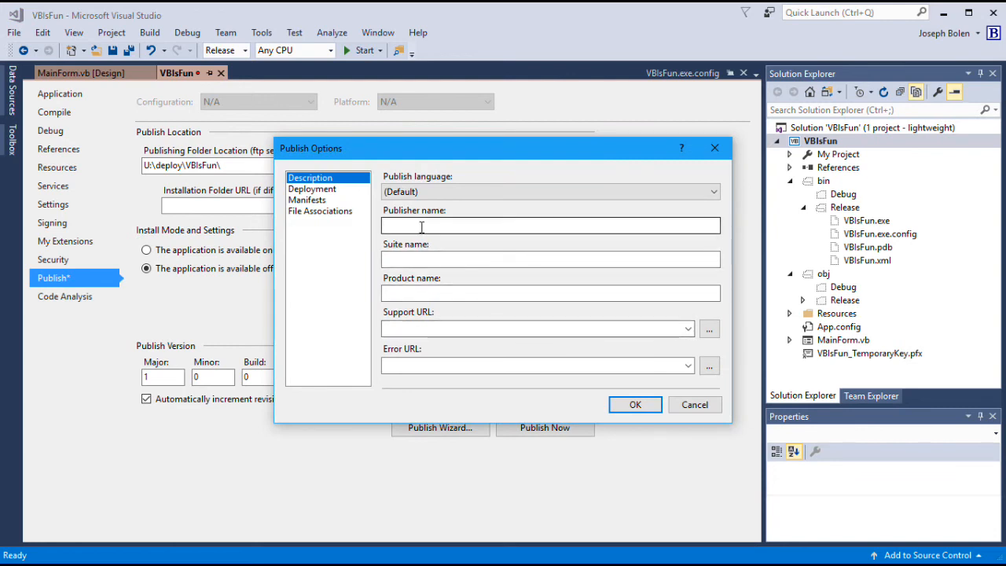
Step: Fill in the publisher name and set the product name to 'VB Is Fun'
{"action": "left_click", "coordinate": [422, 227]}
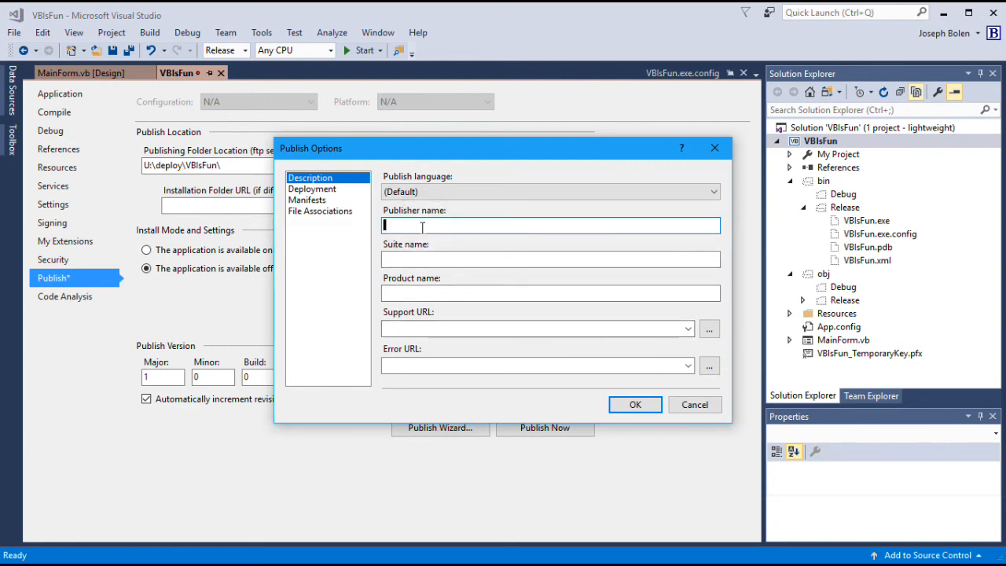
{"action": "type", "text": "Bolen "}
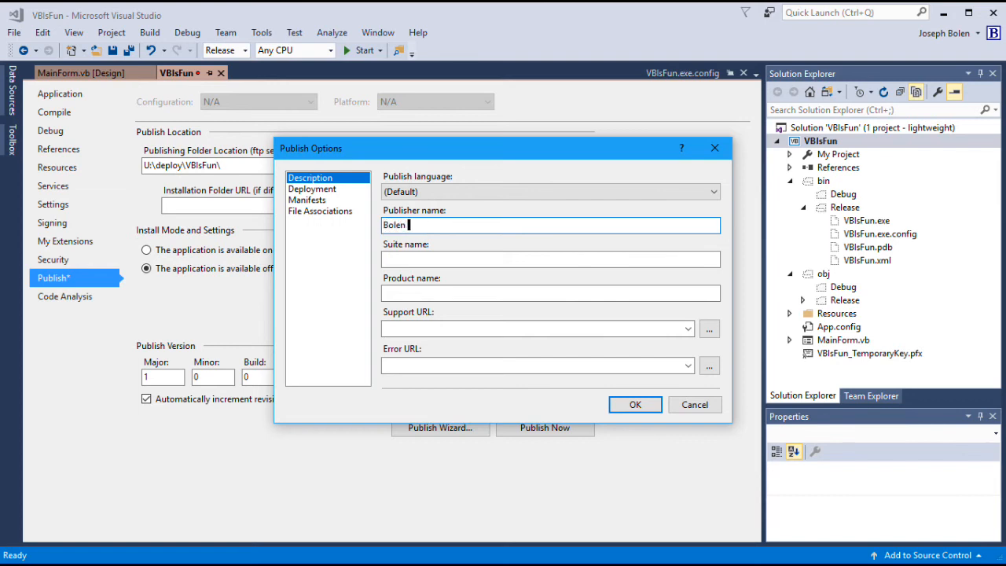
{"action": "type", "text": "Computers"}
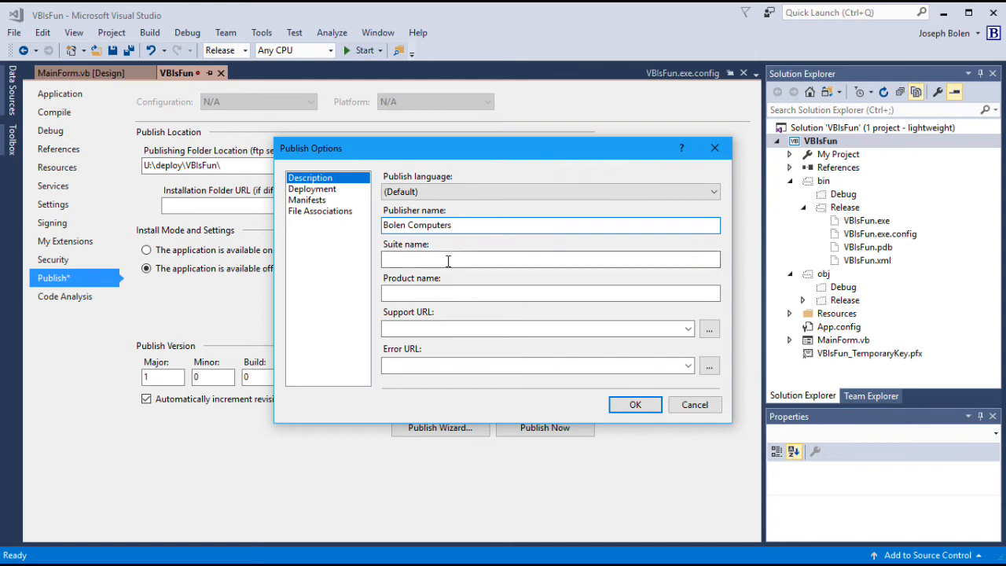
{"action": "left_click", "coordinate": [419, 292]}
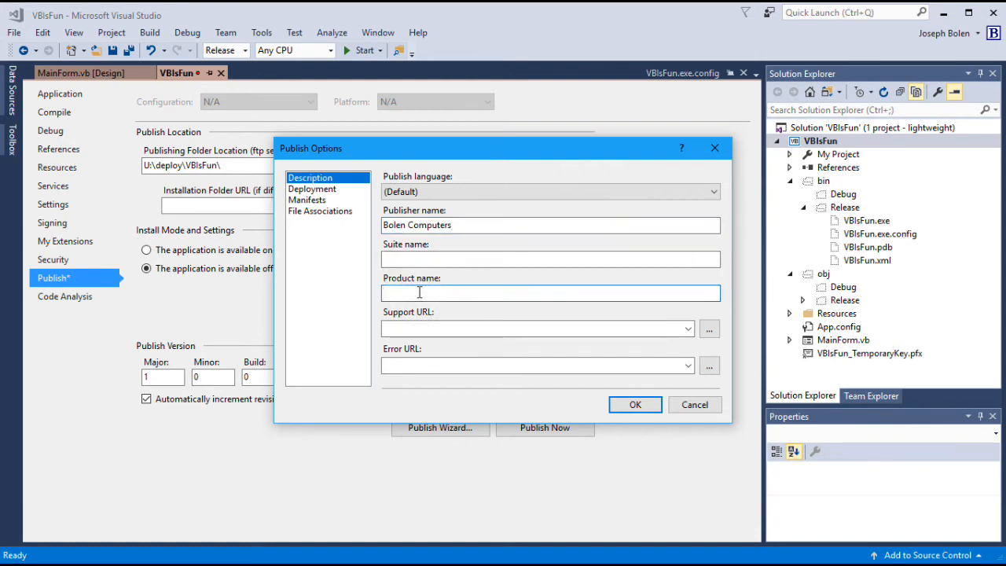
{"action": "type", "text": "VB Is Fun"}
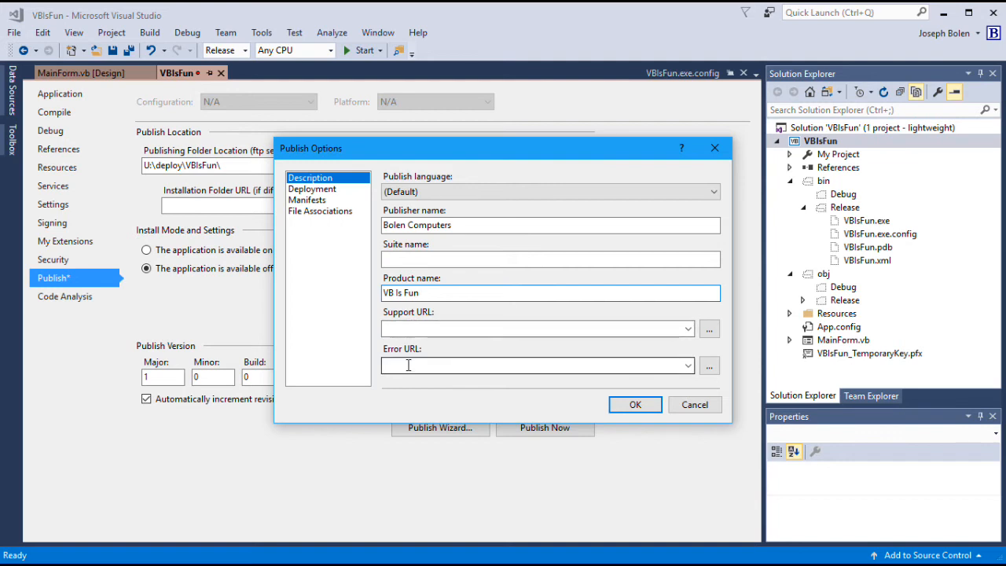
{"action": "left_click", "coordinate": [326, 191]}
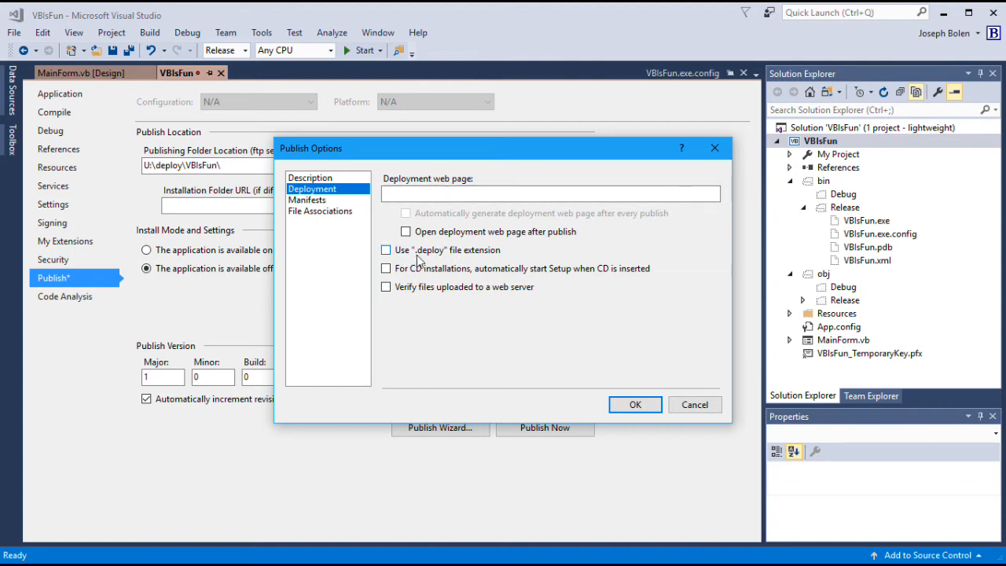
Step: Enable .deploy extension, CD autostart, URL activation blocking, manifest trust, excluded provider URL and desktop shortcut
{"action": "left_click", "coordinate": [385, 250]}
{"action": "left_click", "coordinate": [386, 270]}
{"action": "left_click", "coordinate": [308, 201]}
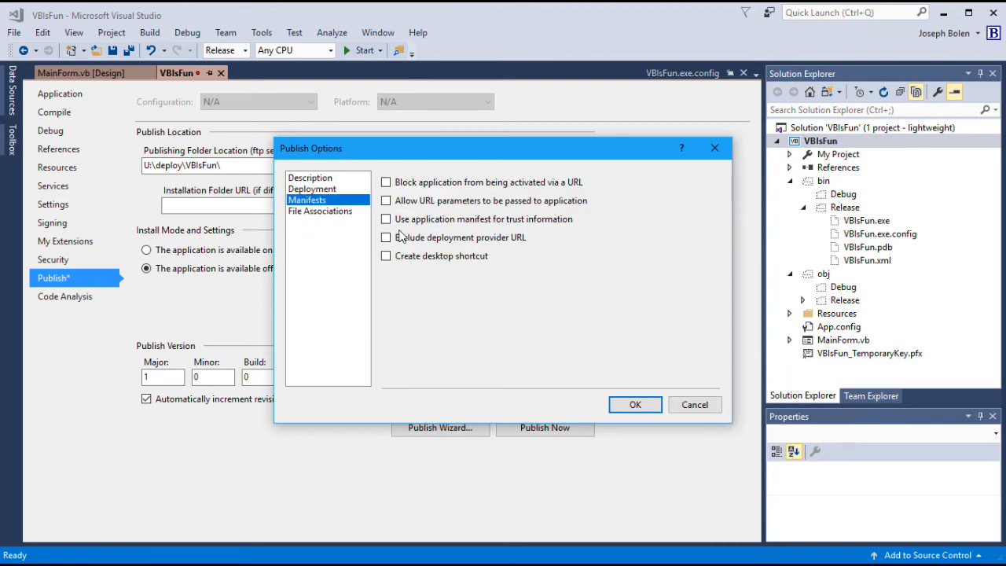
{"action": "left_click", "coordinate": [385, 183]}
{"action": "left_click", "coordinate": [386, 220]}
{"action": "left_click", "coordinate": [388, 261]}
{"action": "left_click", "coordinate": [386, 238]}
Step: Save the publish options and publish VBIsFun as revision 1.0.0.2, then bring up File Explorer
{"action": "left_click", "coordinate": [332, 214]}
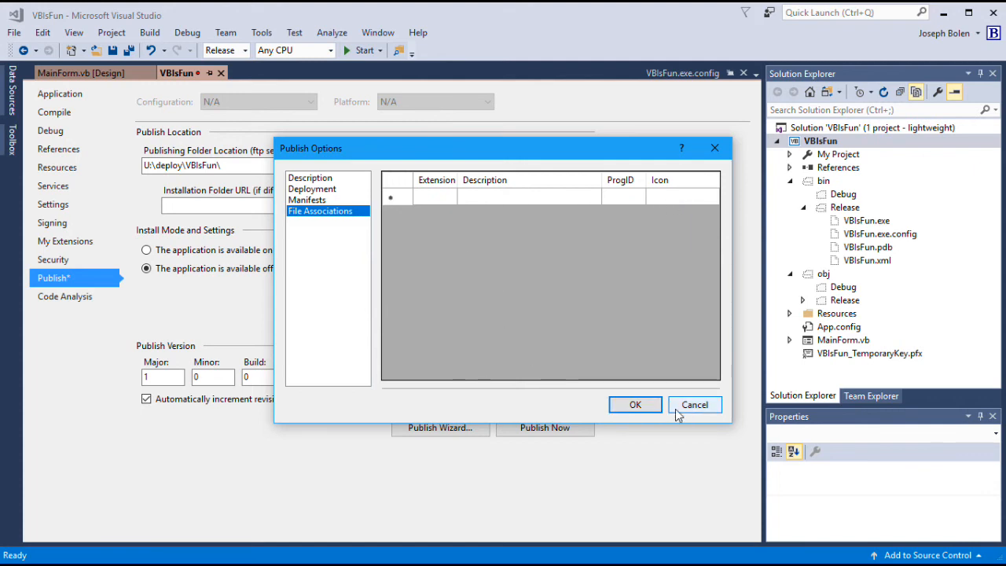
{"action": "left_click", "coordinate": [642, 410]}
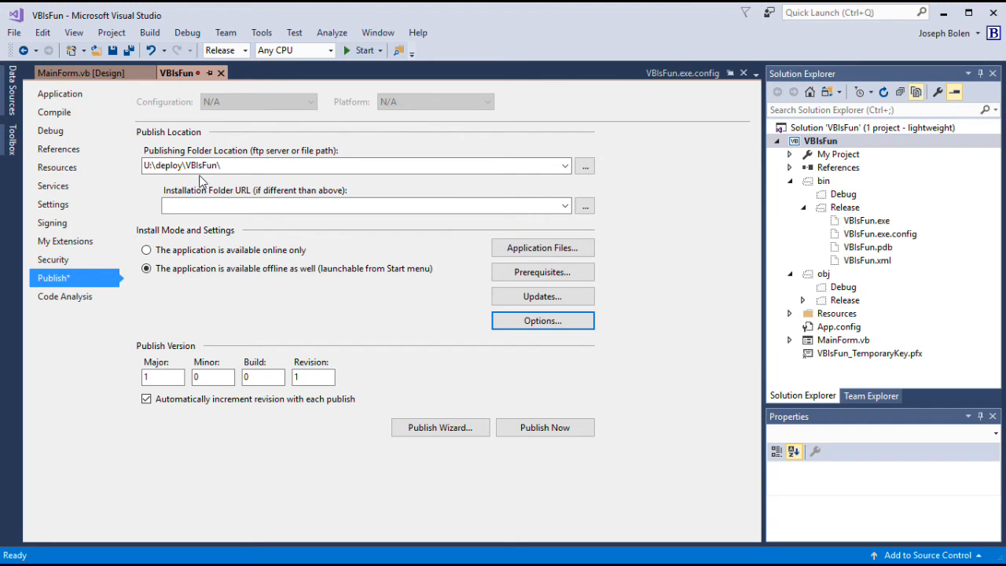
{"action": "left_click", "coordinate": [549, 430]}
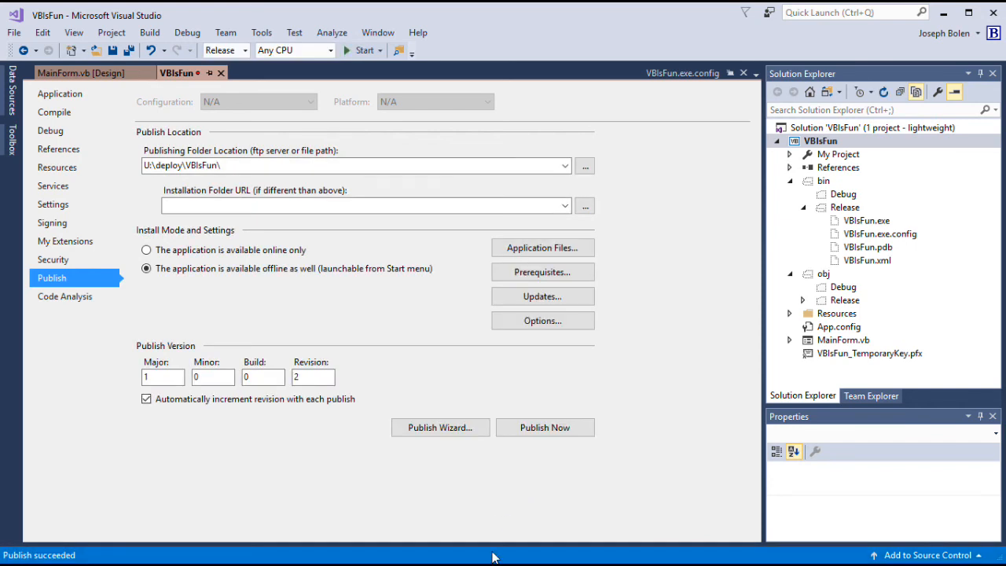
{"action": "key", "text": "super+e"}
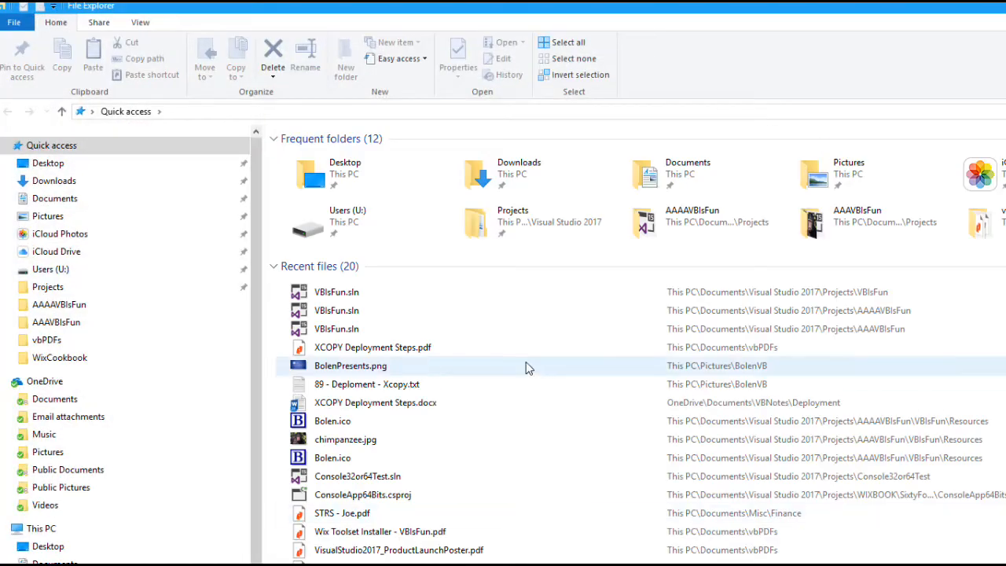
Step: Browse to U:\deploy\VBIsFun to inspect setup.exe and VBIsFun.application
{"action": "double_click", "coordinate": [313, 226]}
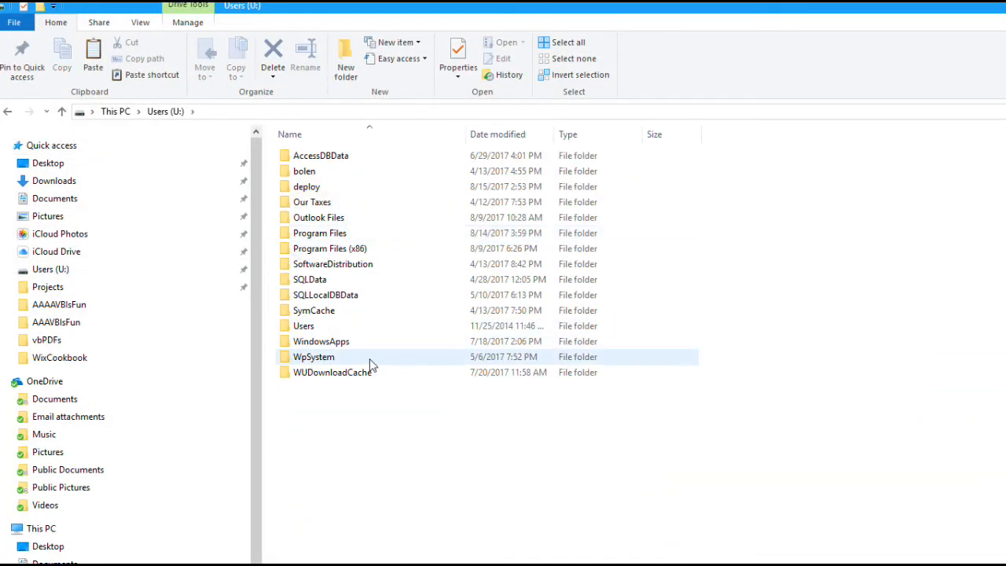
{"action": "double_click", "coordinate": [308, 186]}
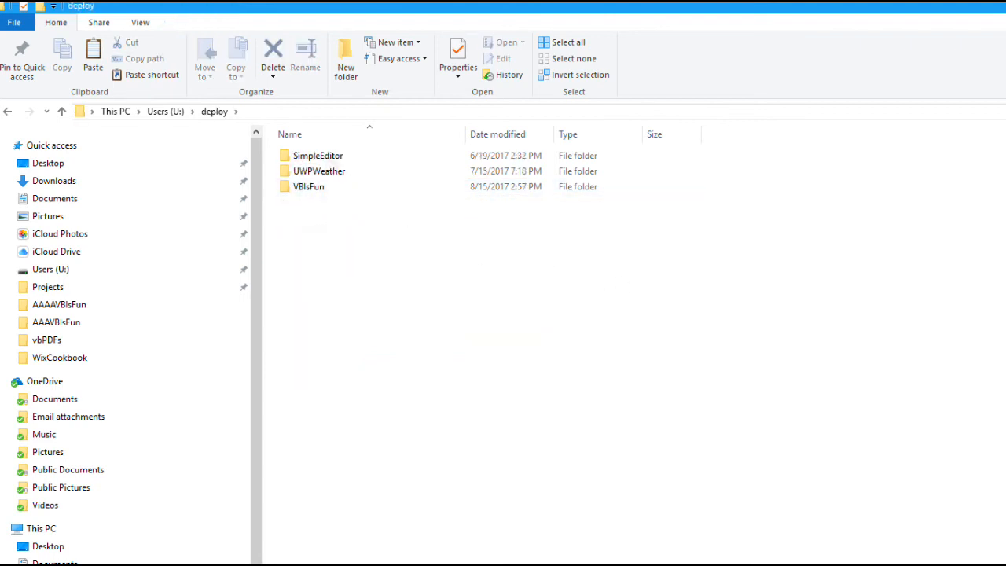
{"action": "key", "text": "super+Down"}
{"action": "left_click_drag", "start_coordinate": [935, 289], "coordinate": [894, 64]}
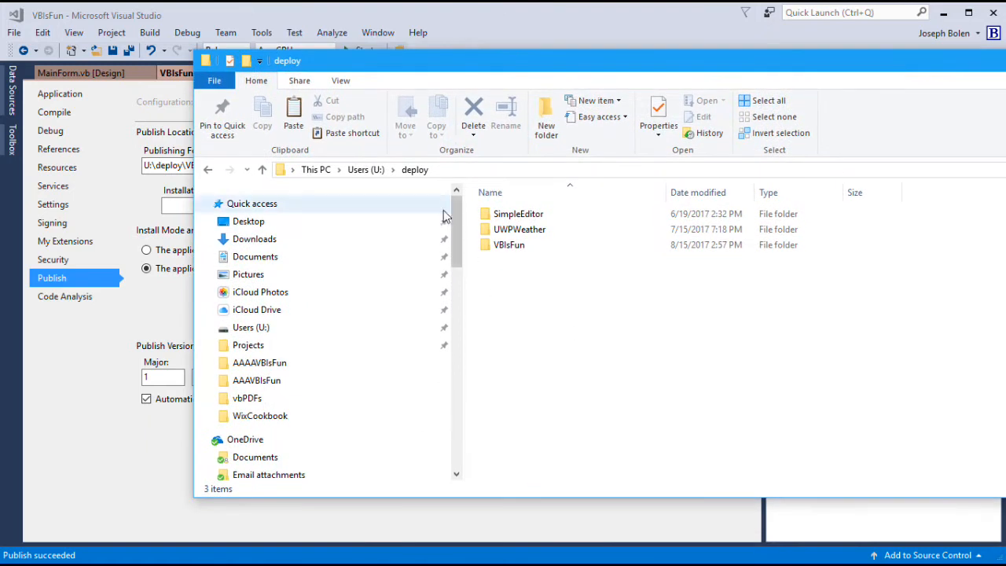
{"action": "left_click", "coordinate": [488, 248]}
{"action": "double_click", "coordinate": [487, 249]}
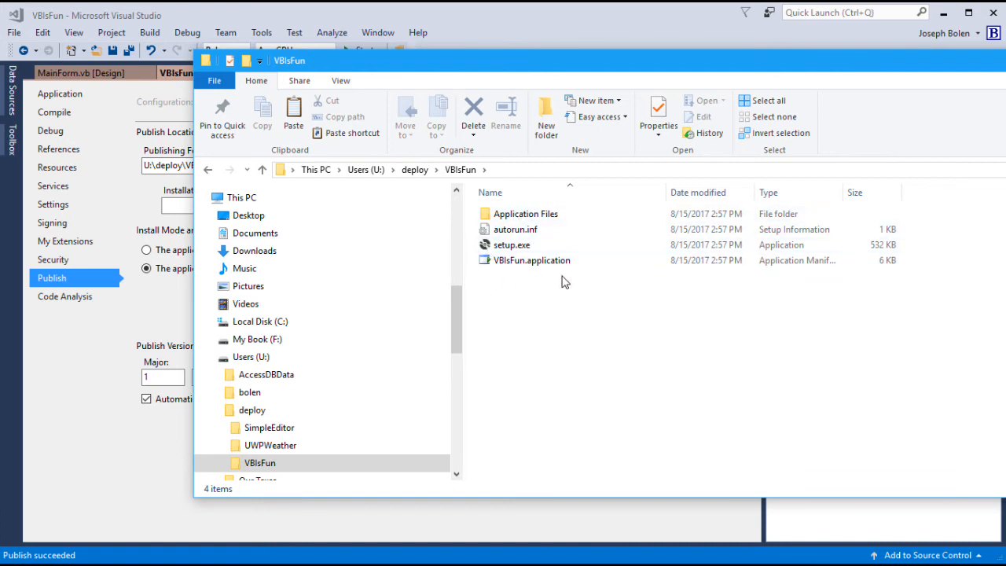
Step: Copy the VBIsFun folder from U:\deploy and leave File Explorer
{"action": "left_click", "coordinate": [416, 170]}
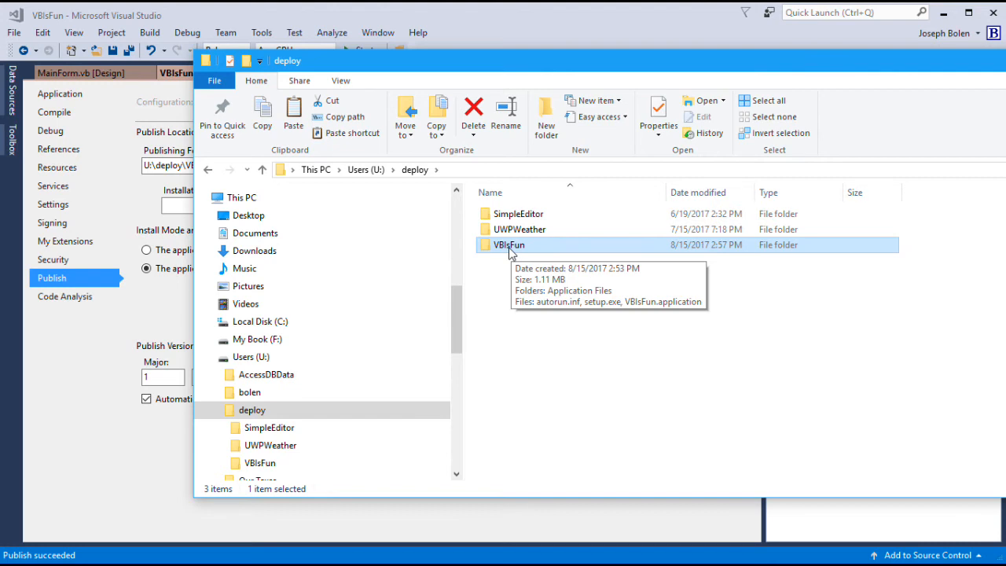
{"action": "right_click", "coordinate": [508, 250]}
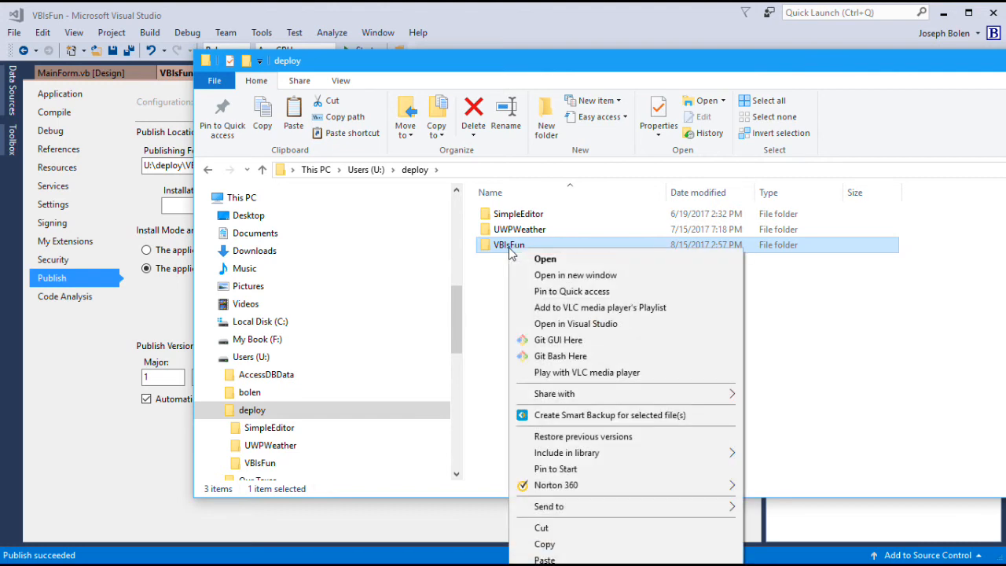
{"action": "left_click", "coordinate": [545, 544]}
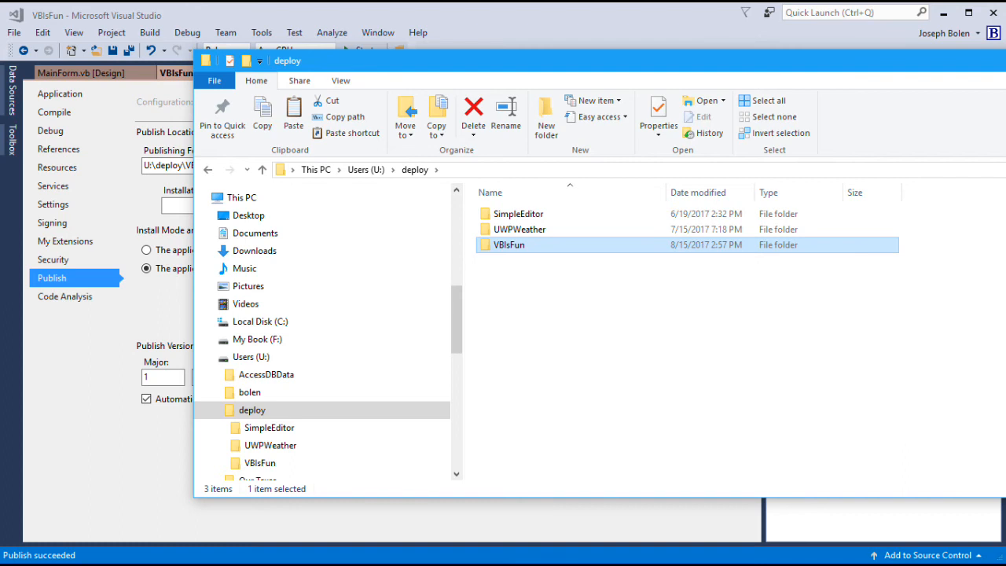
{"action": "key", "text": "alt+Tab"}
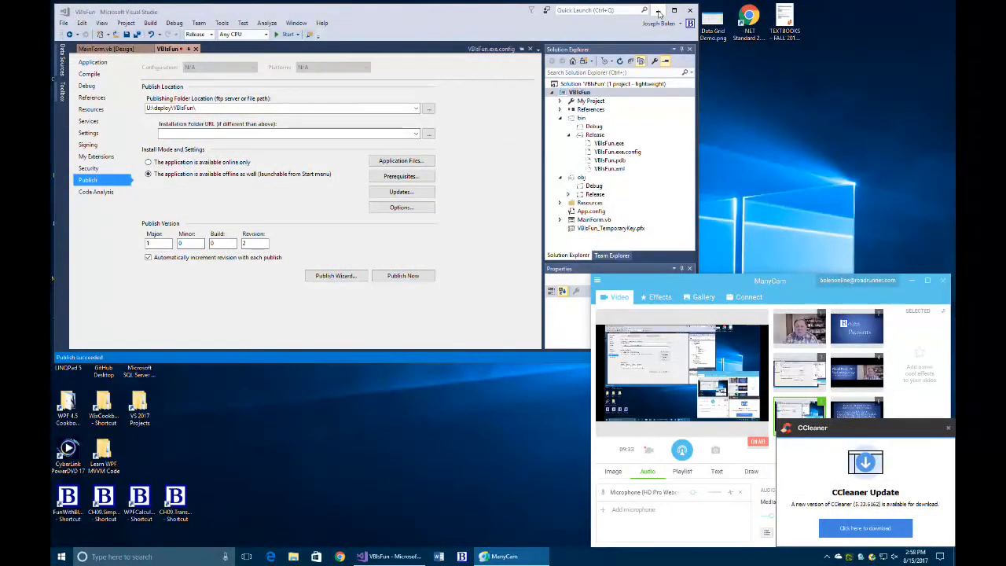
Step: Paste the VBIsFun folder onto the desktop and open it to list its setup files
{"action": "left_click", "coordinate": [658, 11]}
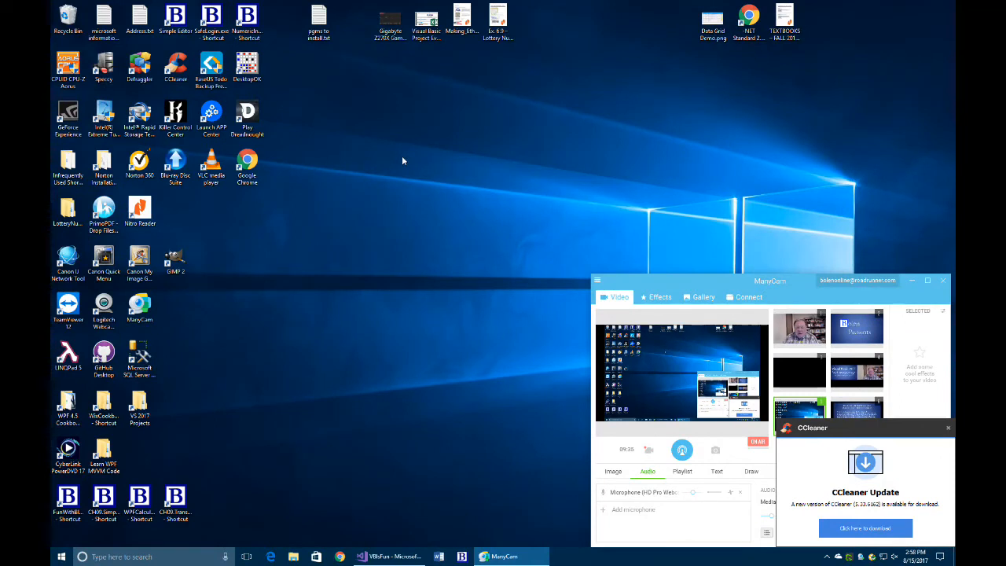
{"action": "left_click", "coordinate": [948, 427]}
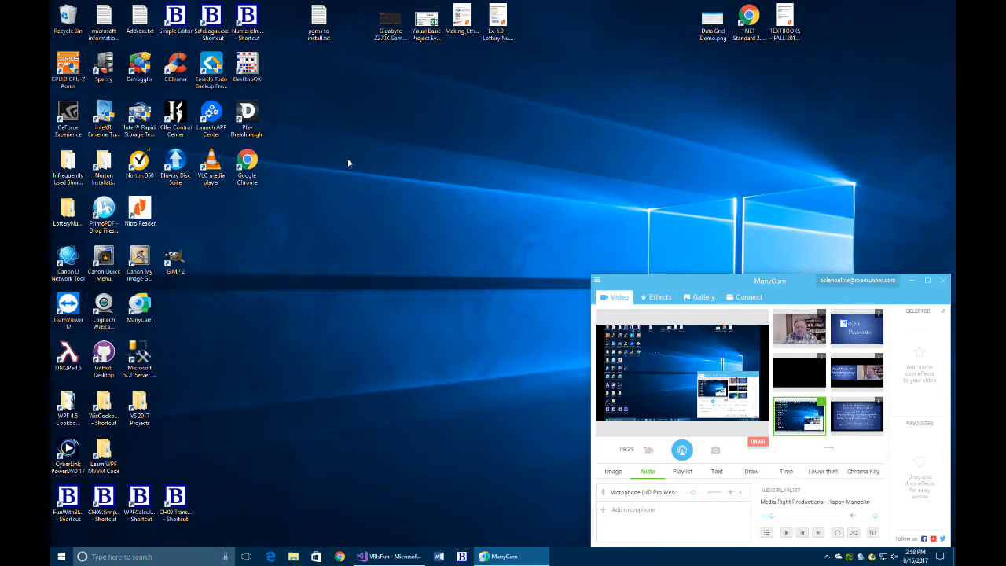
{"action": "right_click", "coordinate": [406, 162]}
{"action": "left_click", "coordinate": [431, 206]}
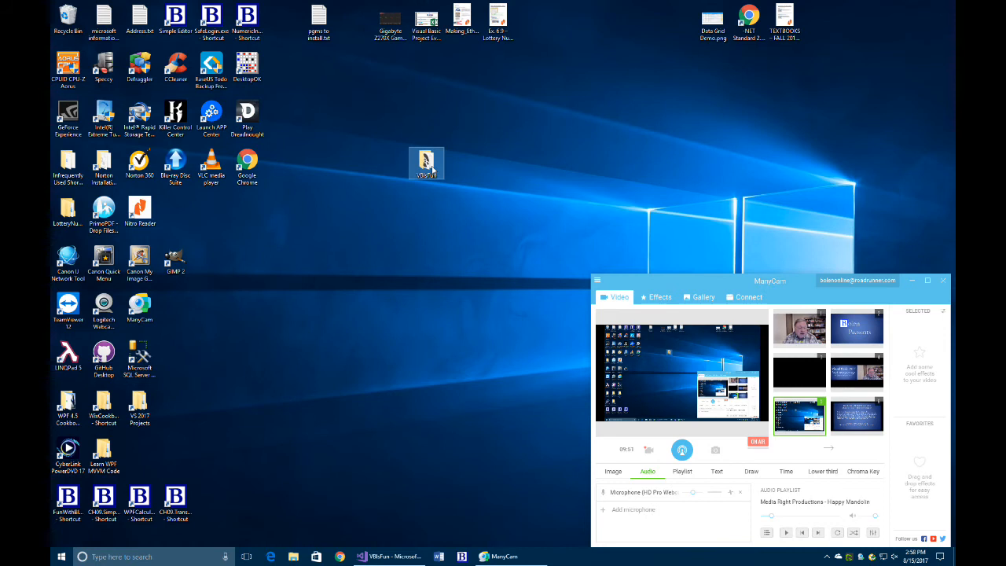
{"action": "double_click", "coordinate": [426, 165]}
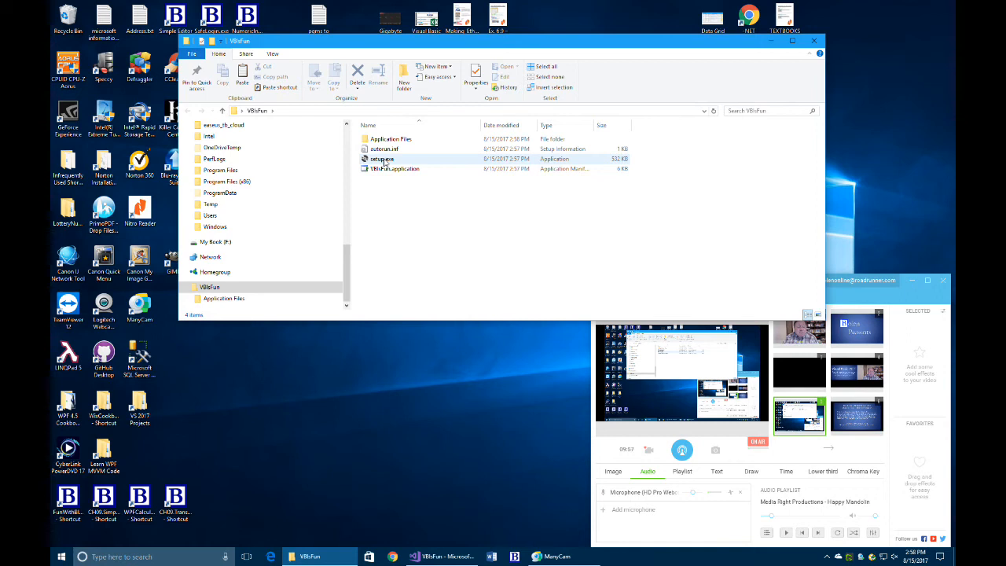
Step: Install VB Is Fun from setup.exe despite the unverified-publisher warning, then close the app and folder
{"action": "double_click", "coordinate": [383, 160]}
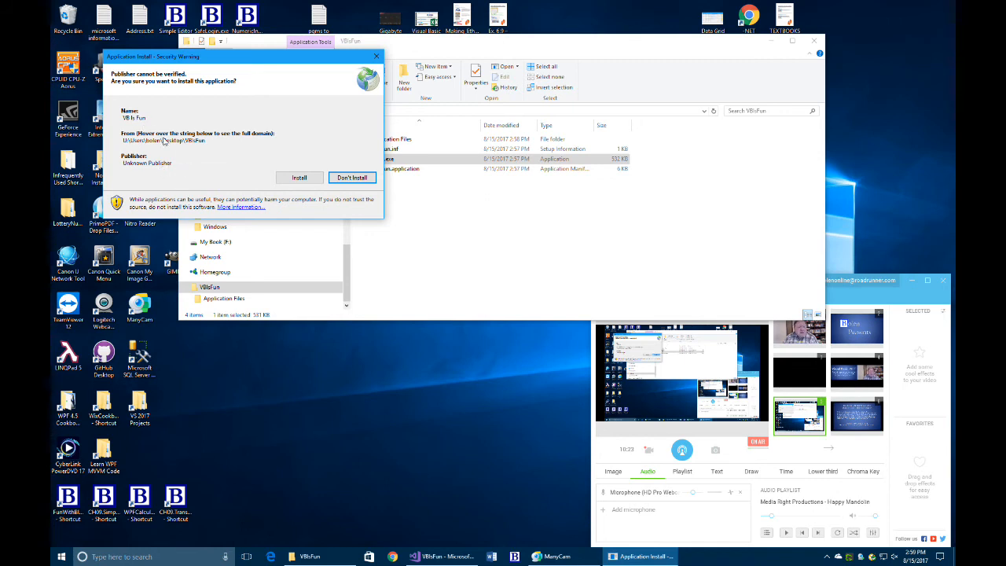
{"action": "left_click", "coordinate": [299, 178]}
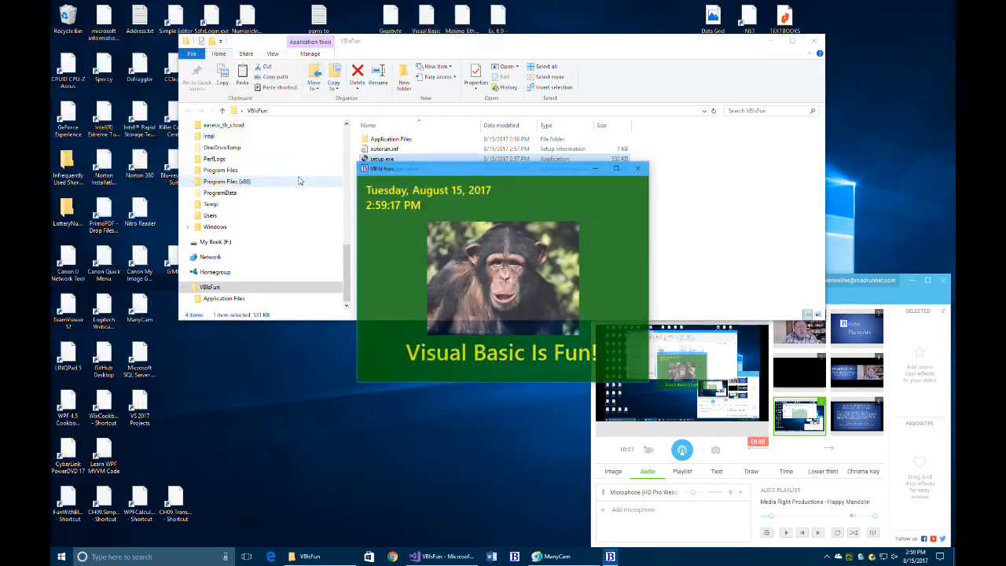
{"action": "left_click_drag", "start_coordinate": [469, 170], "coordinate": [445, 74]}
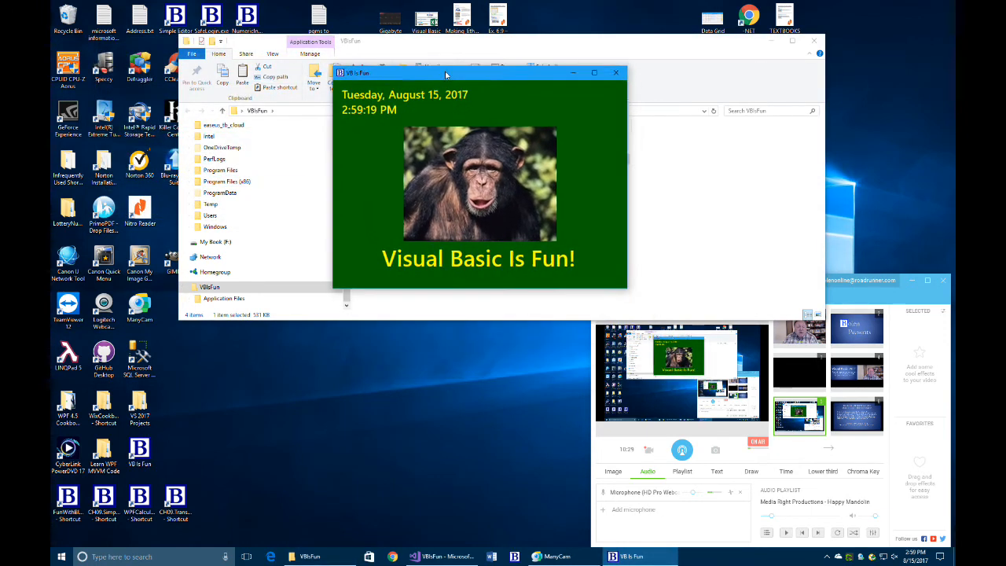
{"action": "left_click", "coordinate": [616, 72]}
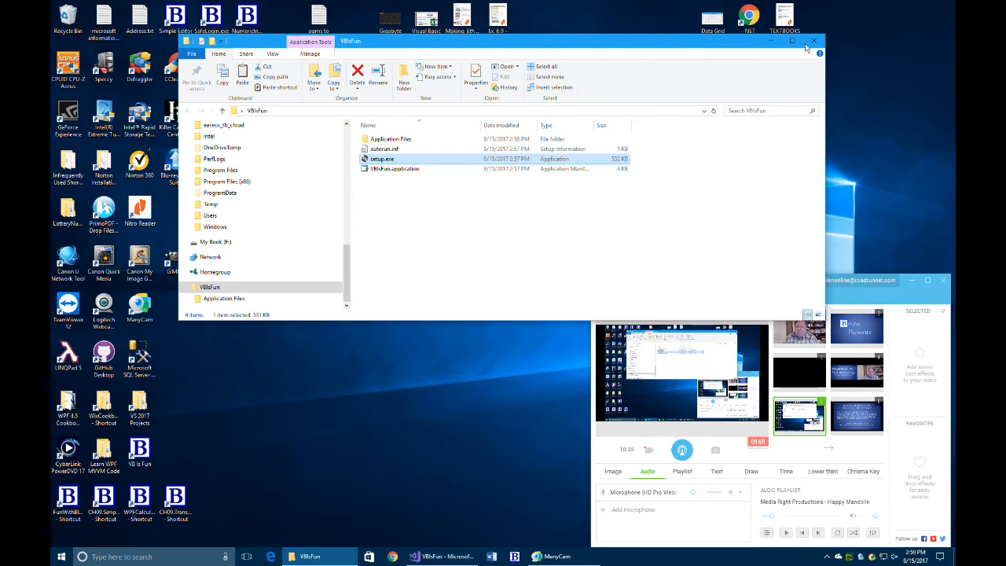
{"action": "left_click", "coordinate": [814, 42]}
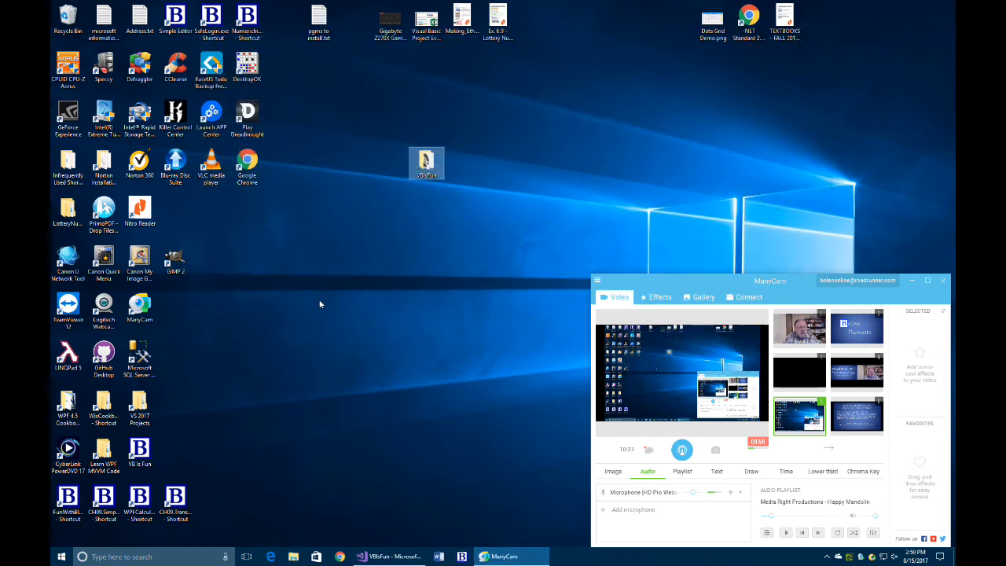
Step: Place the VB Is Fun shortcut beside the VBIsFun folder and test-launch the app from it
{"action": "left_click_drag", "start_coordinate": [148, 445], "coordinate": [399, 154]}
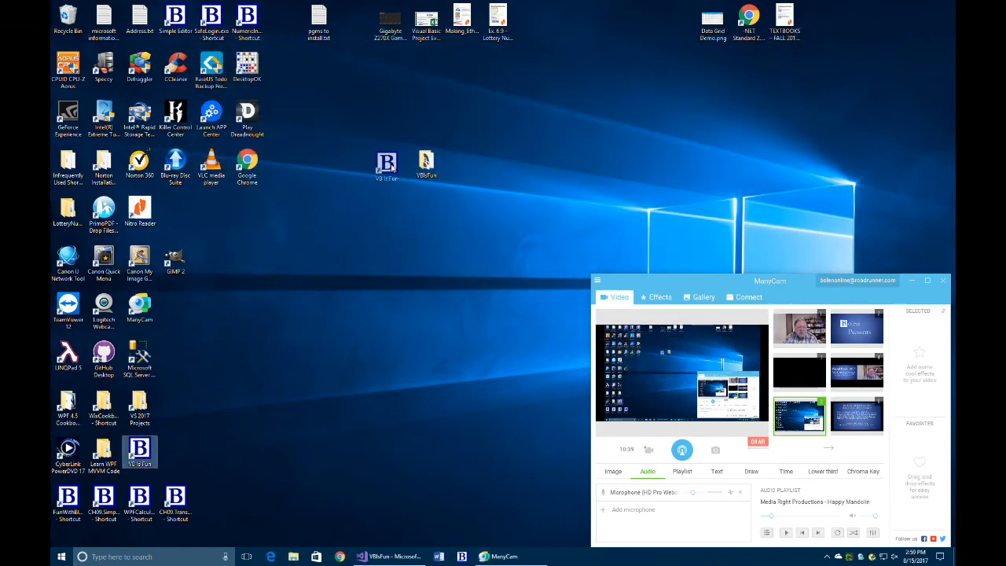
{"action": "double_click", "coordinate": [390, 163]}
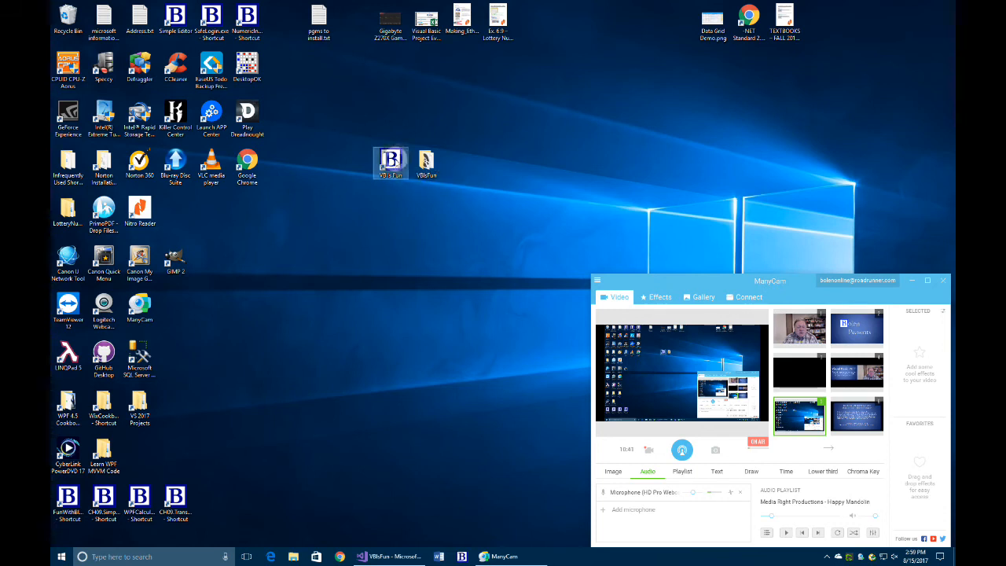
{"action": "left_click", "coordinate": [638, 167]}
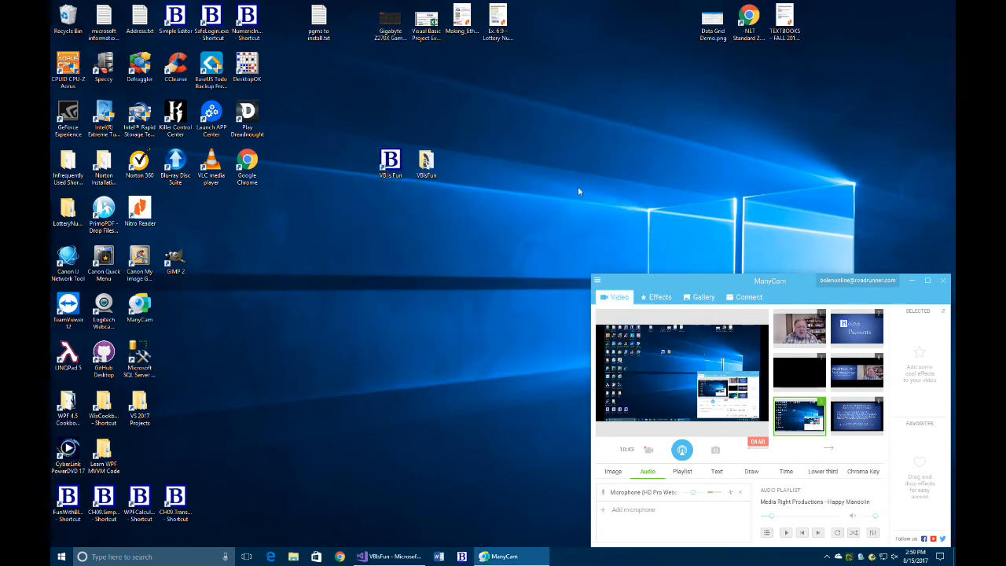
Step: Launch VB Is Fun from the Start menu's Bolen Computers group, then close it
{"action": "left_click", "coordinate": [61, 556]}
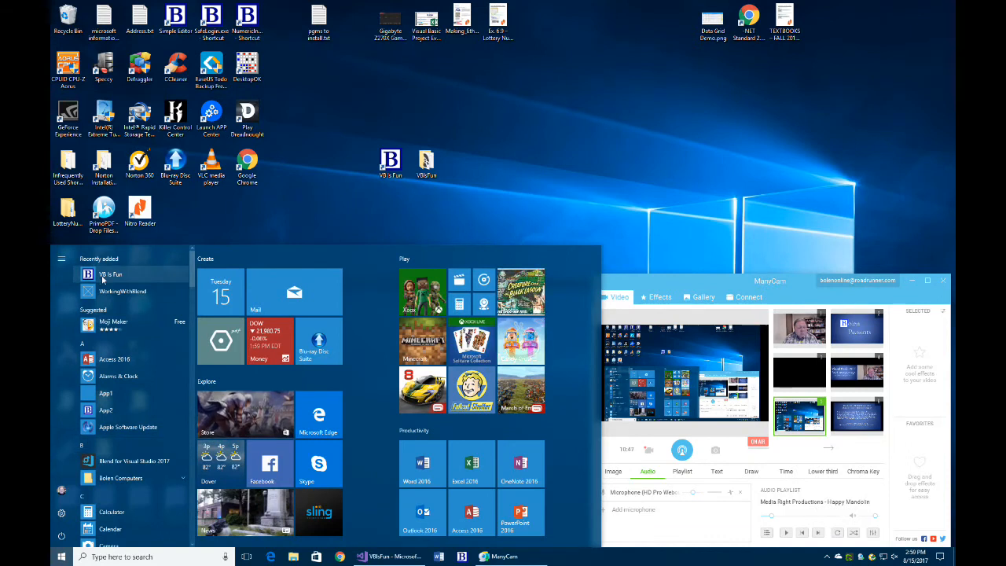
{"action": "left_click", "coordinate": [81, 447]}
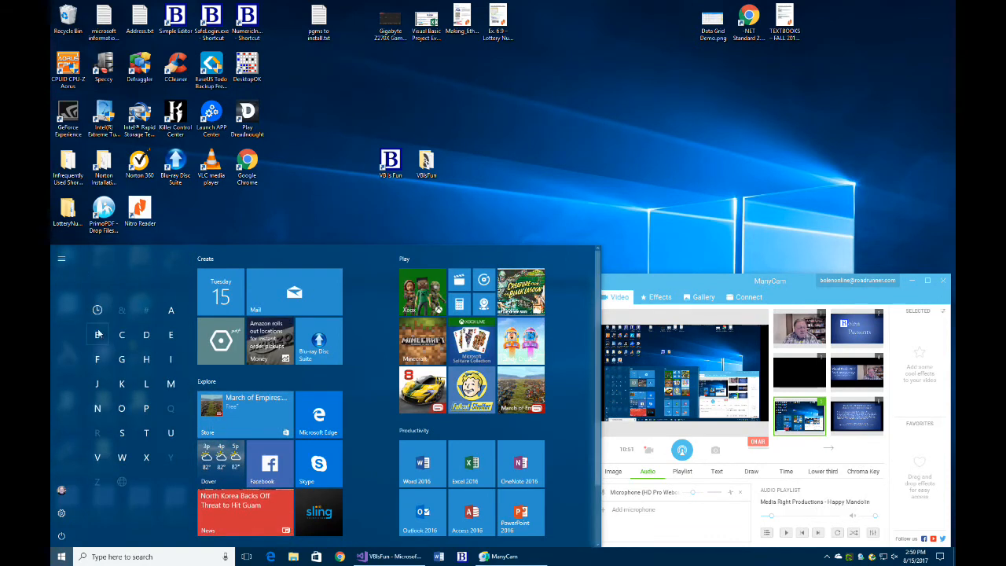
{"action": "left_click", "coordinate": [97, 334]}
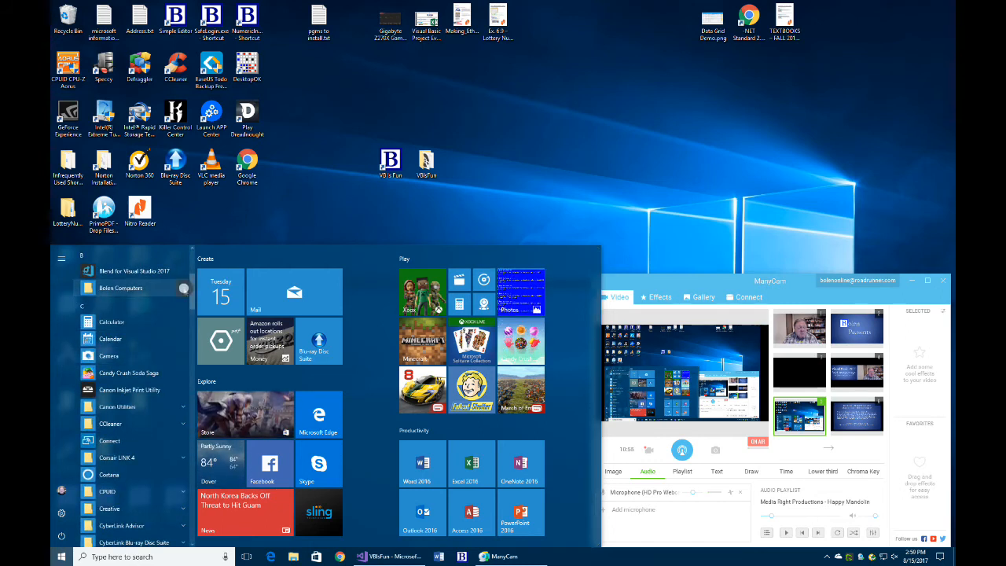
{"action": "left_click", "coordinate": [184, 290]}
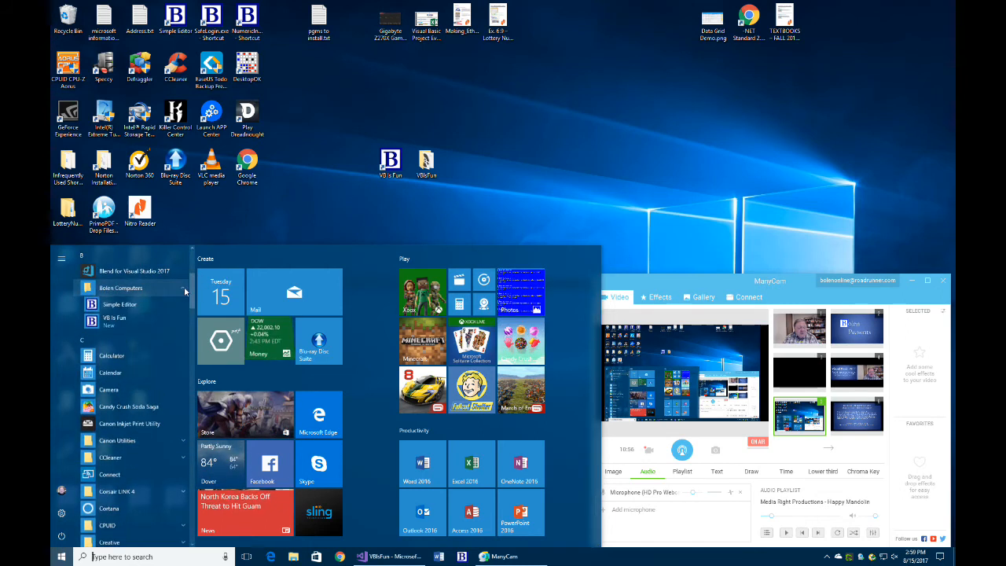
{"action": "left_click", "coordinate": [93, 325]}
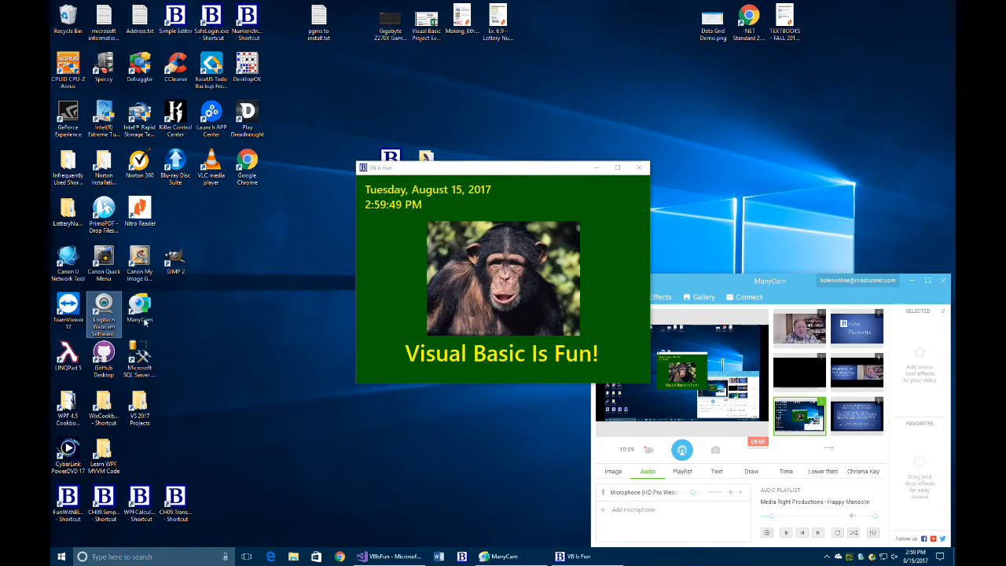
{"action": "left_click_drag", "start_coordinate": [532, 169], "coordinate": [515, 130]}
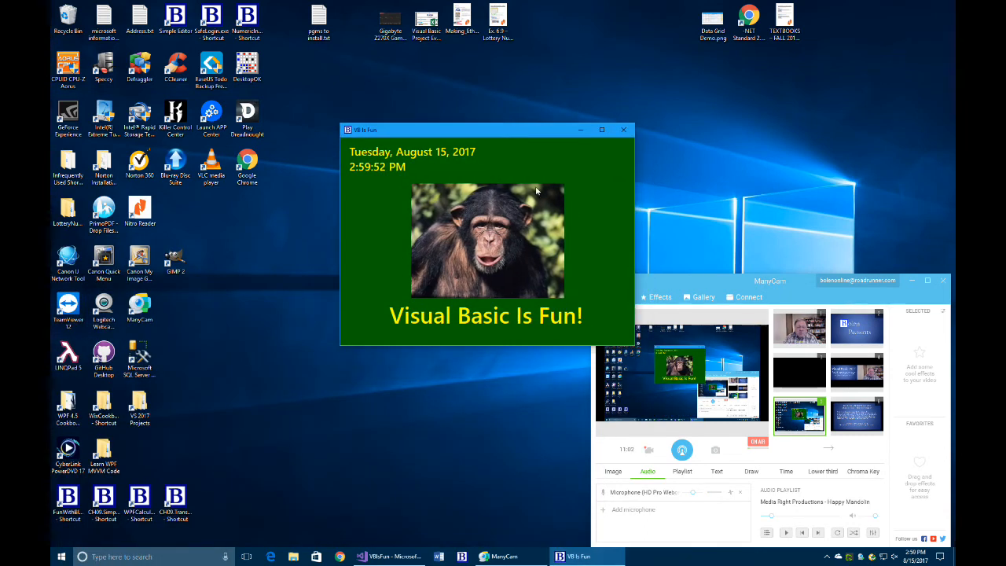
{"action": "left_click", "coordinate": [621, 134]}
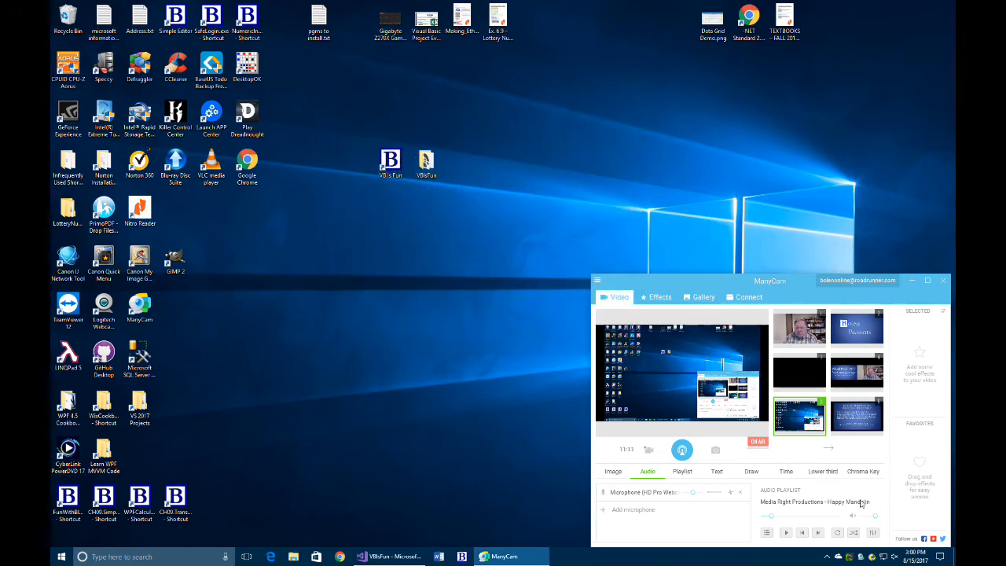
Step: Open Settings > Apps and filter the installed apps list by "VB"
{"action": "left_click", "coordinate": [940, 556]}
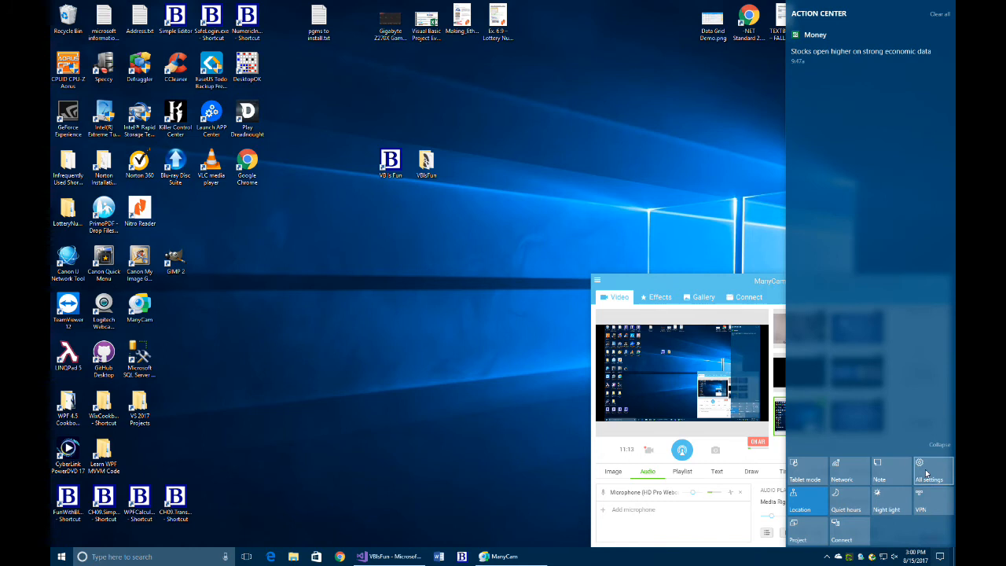
{"action": "left_click", "coordinate": [936, 471]}
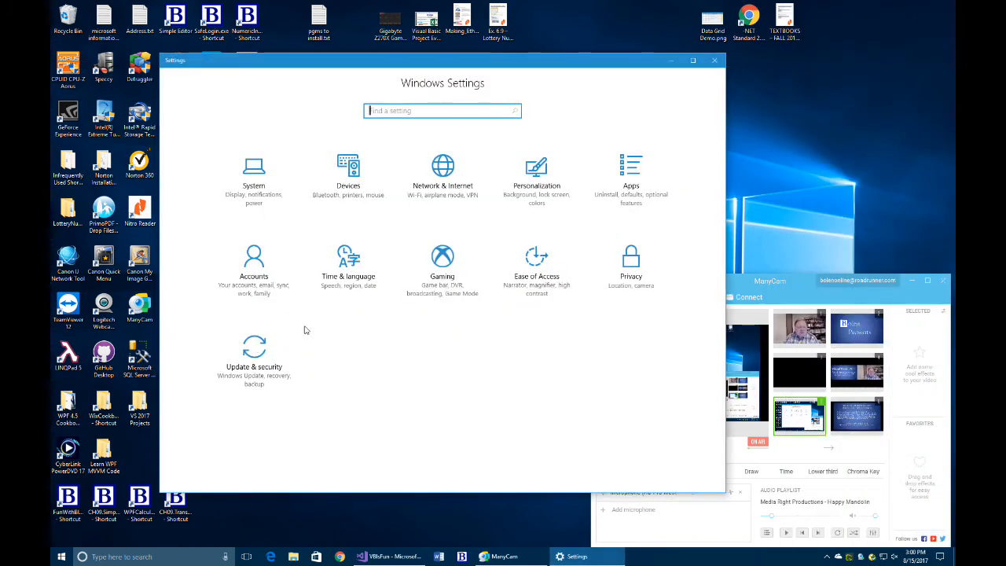
{"action": "left_click", "coordinate": [637, 173]}
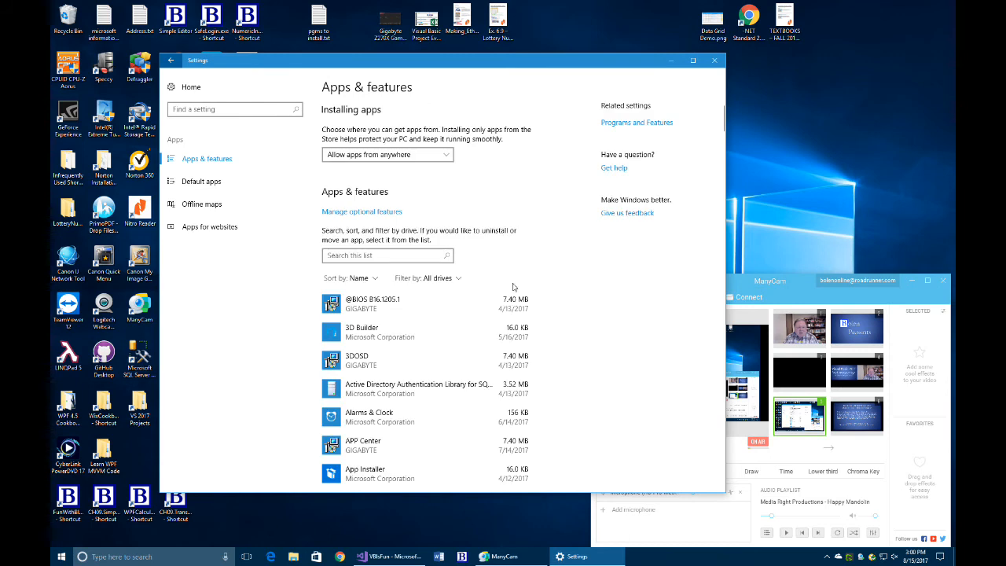
{"action": "left_click", "coordinate": [342, 254]}
{"action": "type", "text": "VB"}
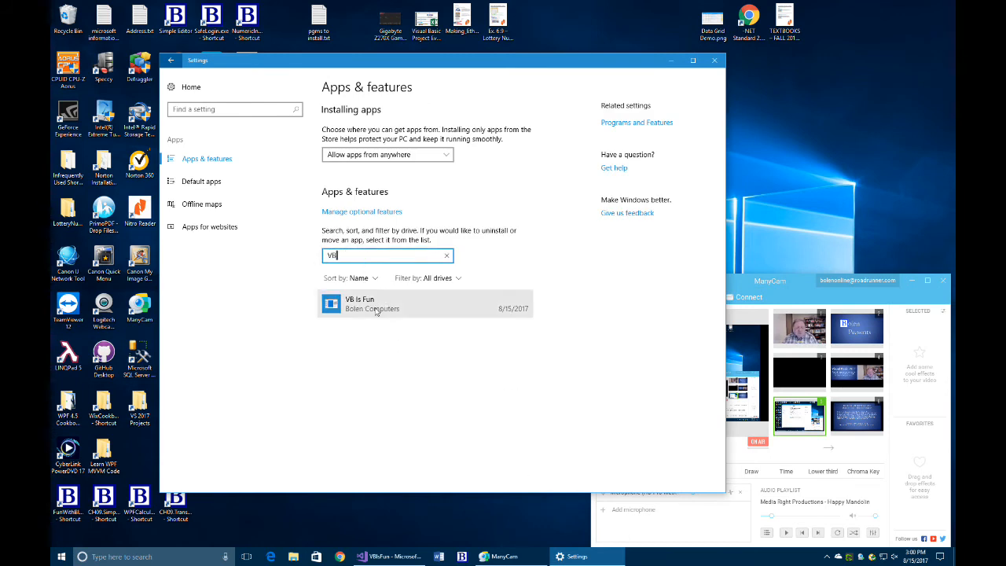
Step: Select VB Is Fun 1.0.0.1 and back out of its uninstall prompt, then minimize Settings
{"action": "left_click", "coordinate": [377, 310]}
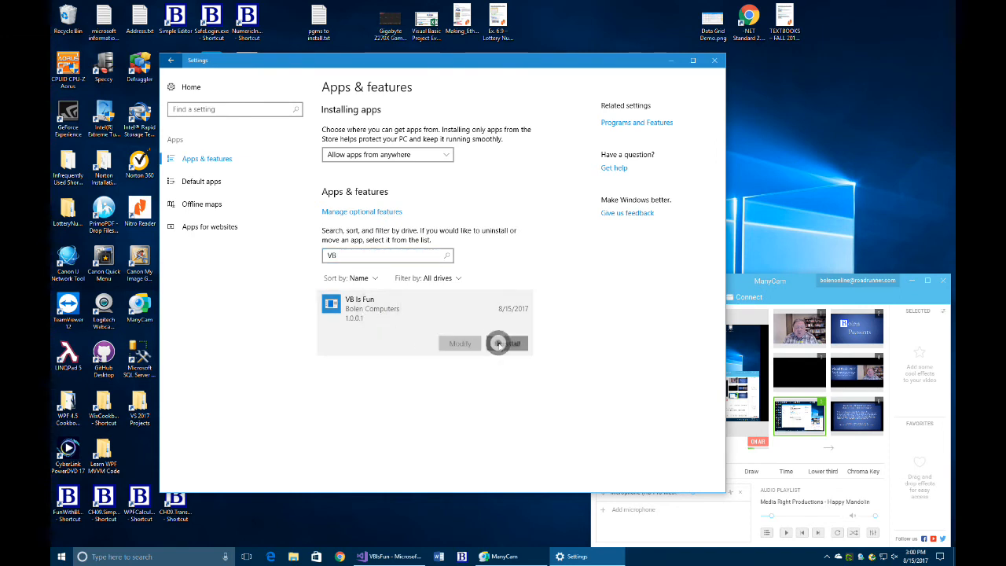
{"action": "left_click", "coordinate": [503, 345]}
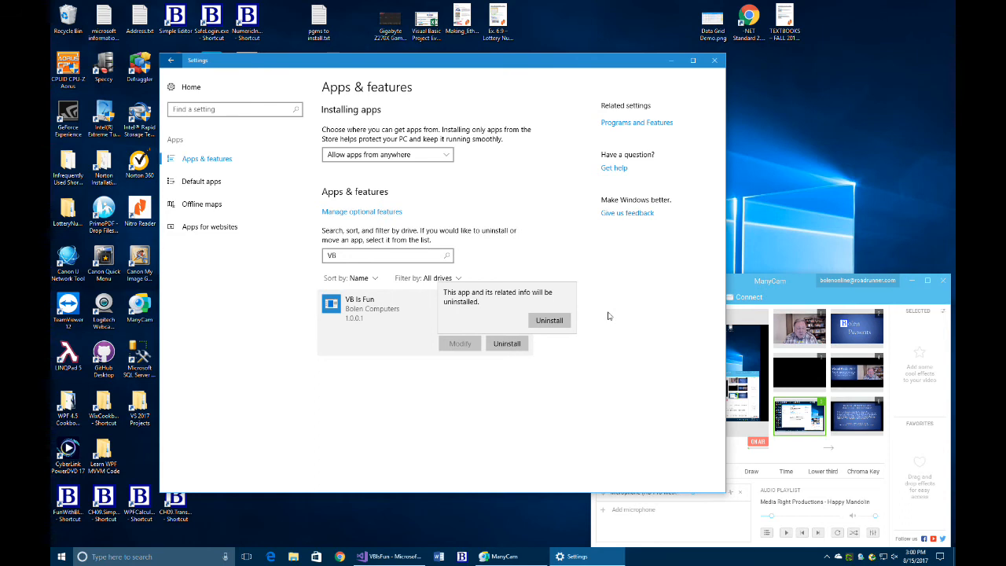
{"action": "left_click", "coordinate": [590, 262]}
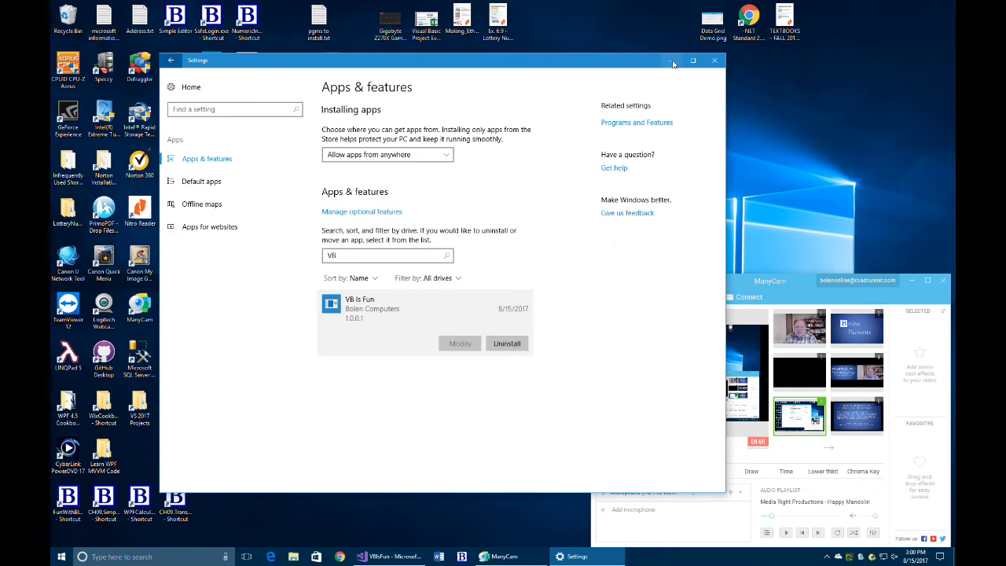
{"action": "left_click", "coordinate": [670, 61]}
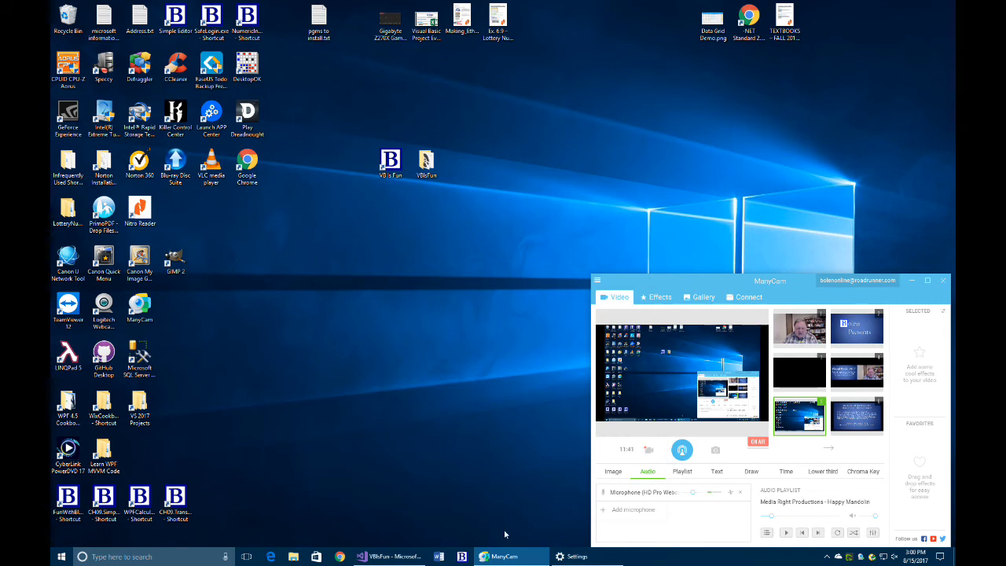
Step: Review the VBIsFun Signing and Security pages, then the Publish page targeting U:\deploy\VBIsFun\
{"action": "left_click", "coordinate": [416, 554]}
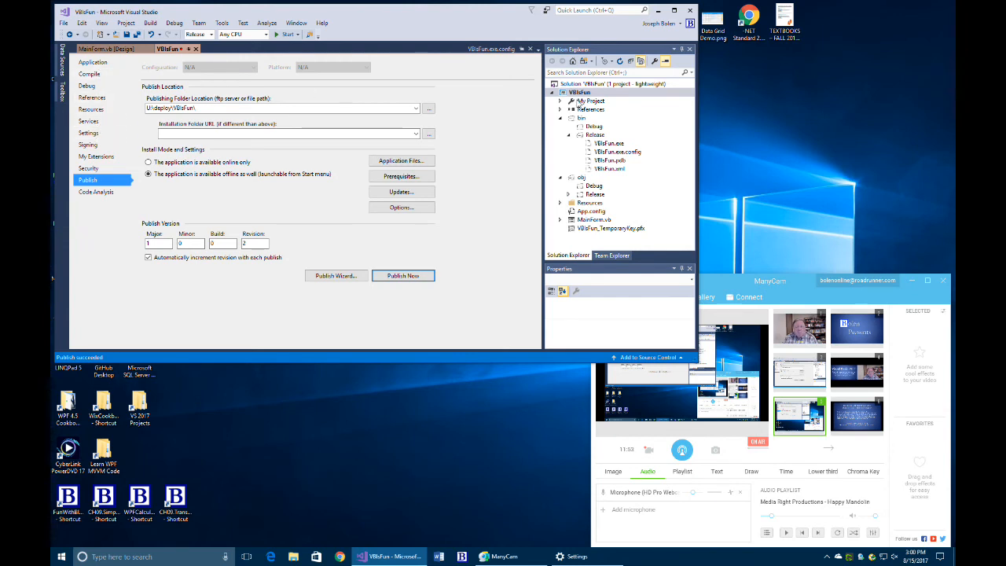
{"action": "left_click", "coordinate": [91, 146]}
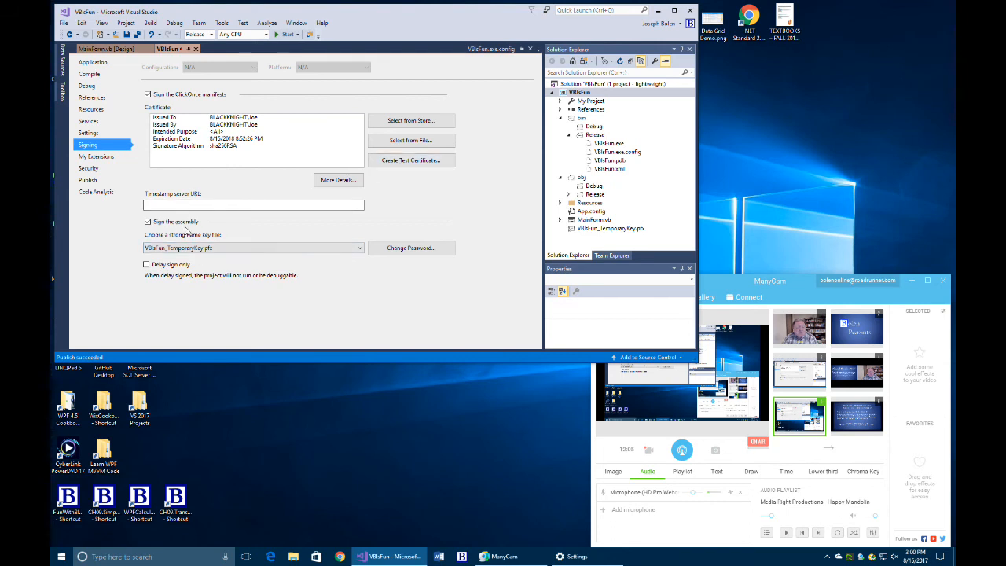
{"action": "left_click", "coordinate": [88, 169]}
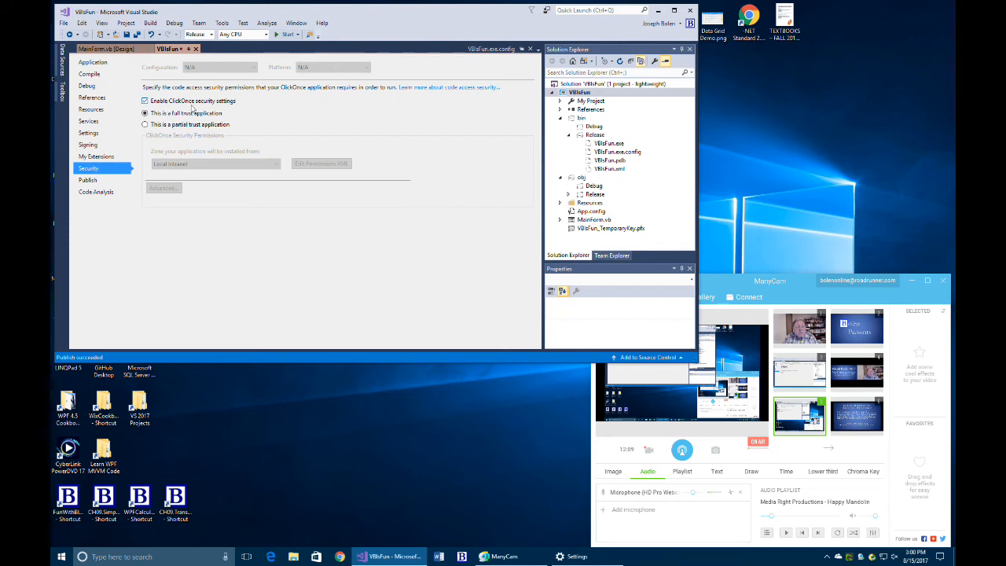
{"action": "left_click", "coordinate": [96, 182]}
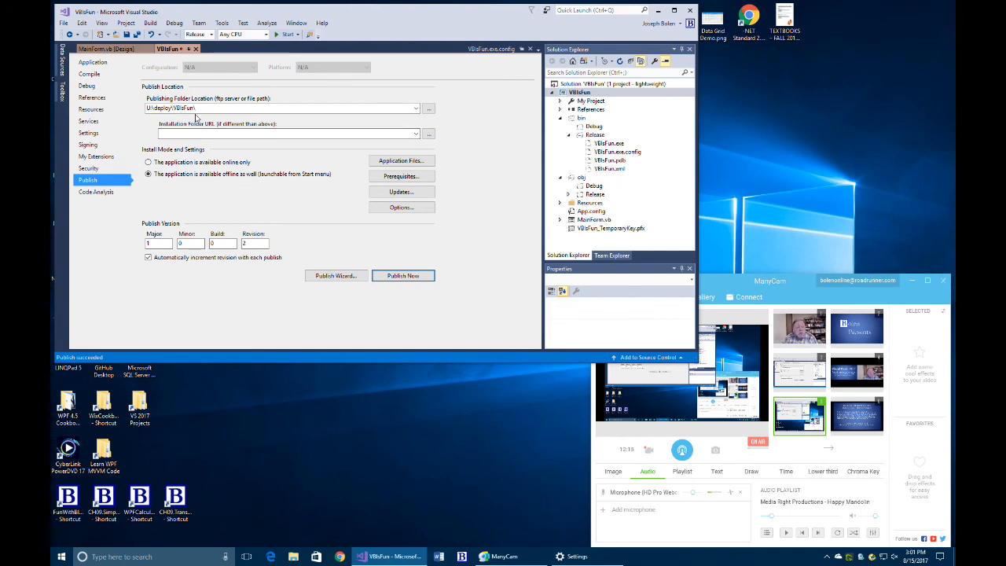
{"action": "left_click", "coordinate": [400, 161]}
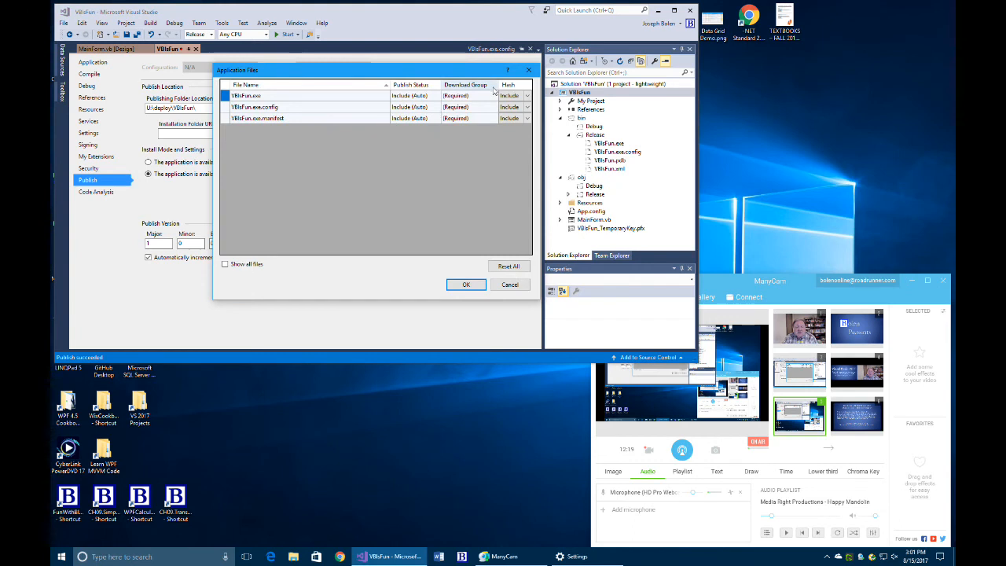
{"action": "left_click", "coordinate": [509, 284]}
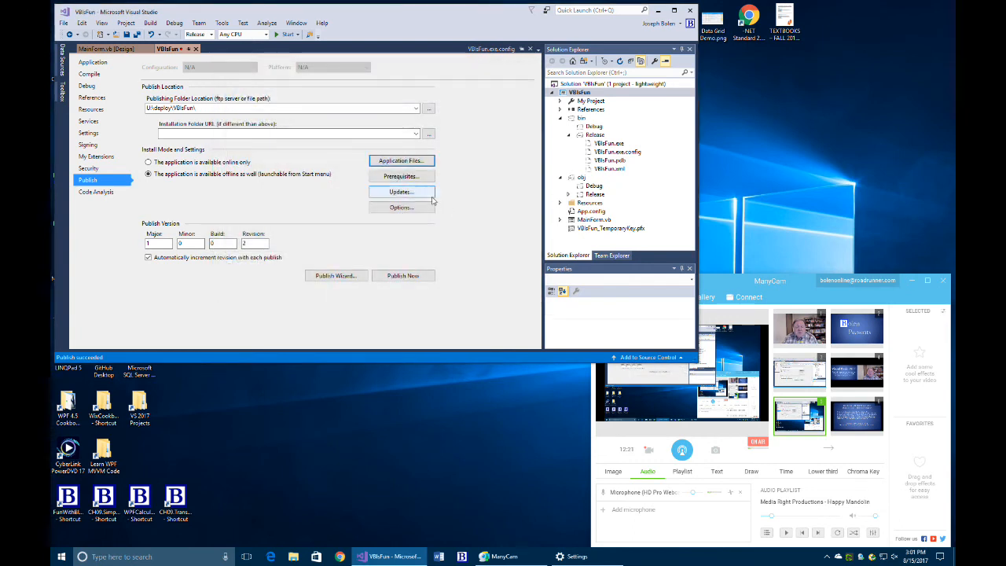
{"action": "left_click", "coordinate": [400, 176]}
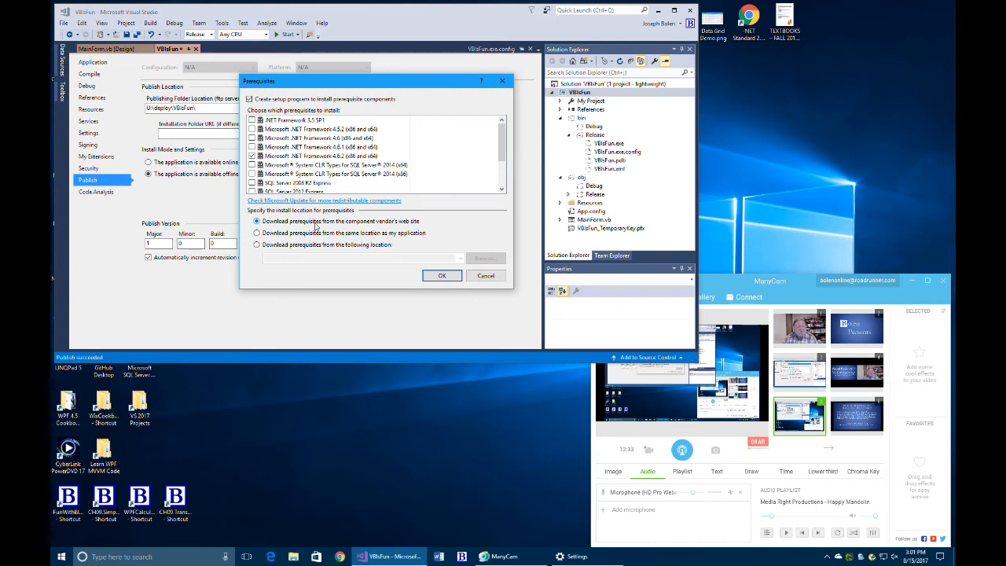
{"action": "left_click", "coordinate": [480, 276]}
{"action": "left_click", "coordinate": [409, 195]}
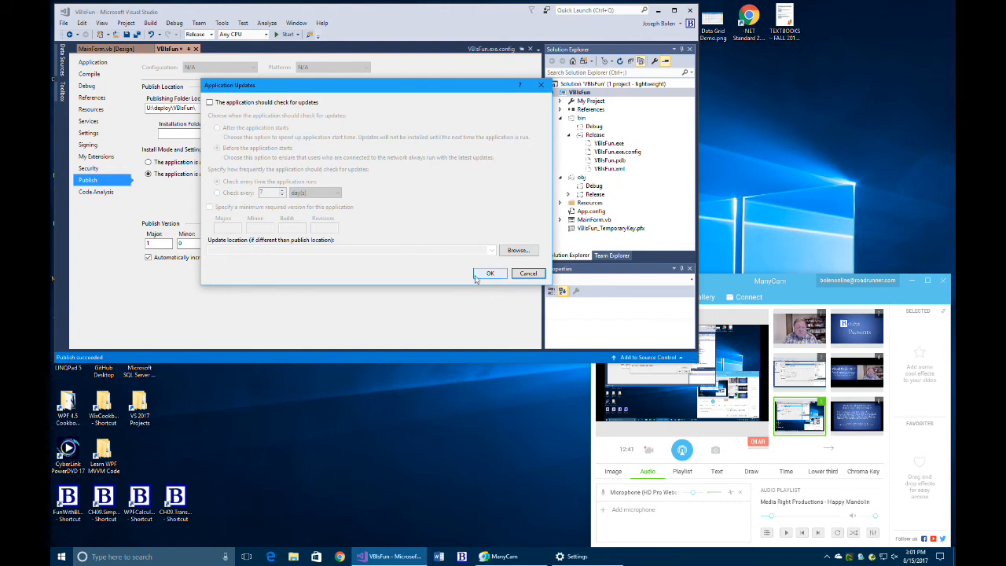
{"action": "left_click", "coordinate": [515, 274]}
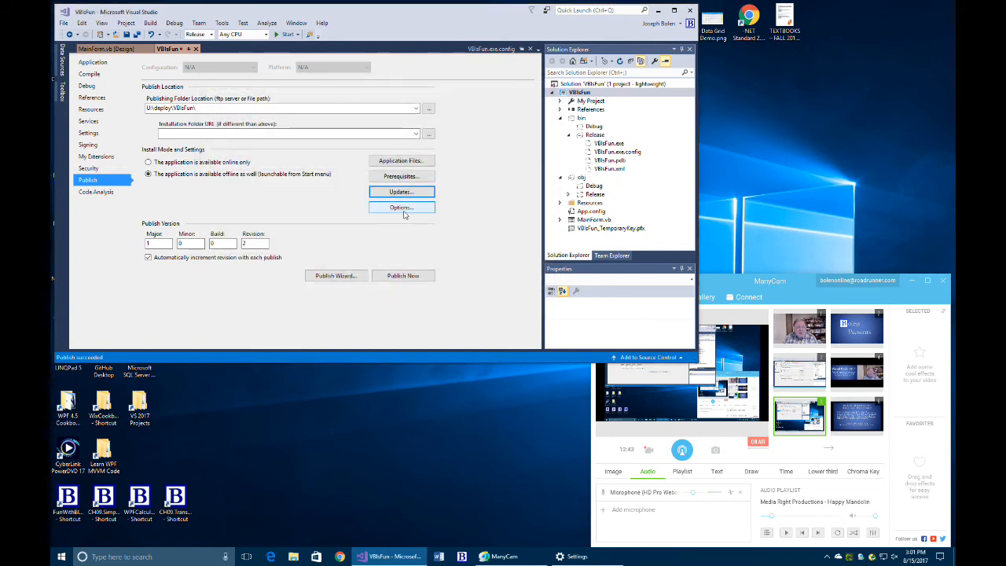
{"action": "left_click", "coordinate": [401, 208]}
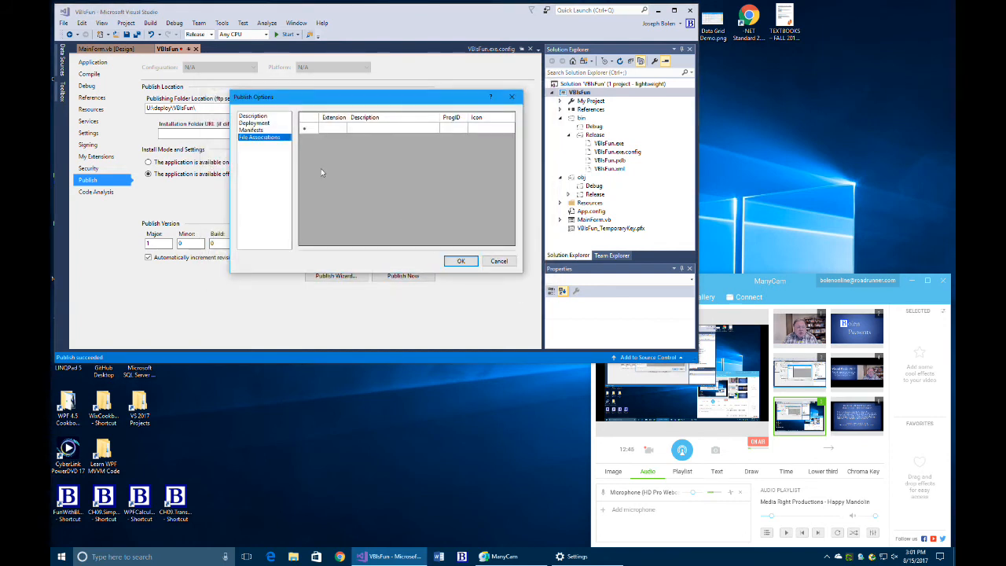
{"action": "left_click", "coordinate": [261, 117]}
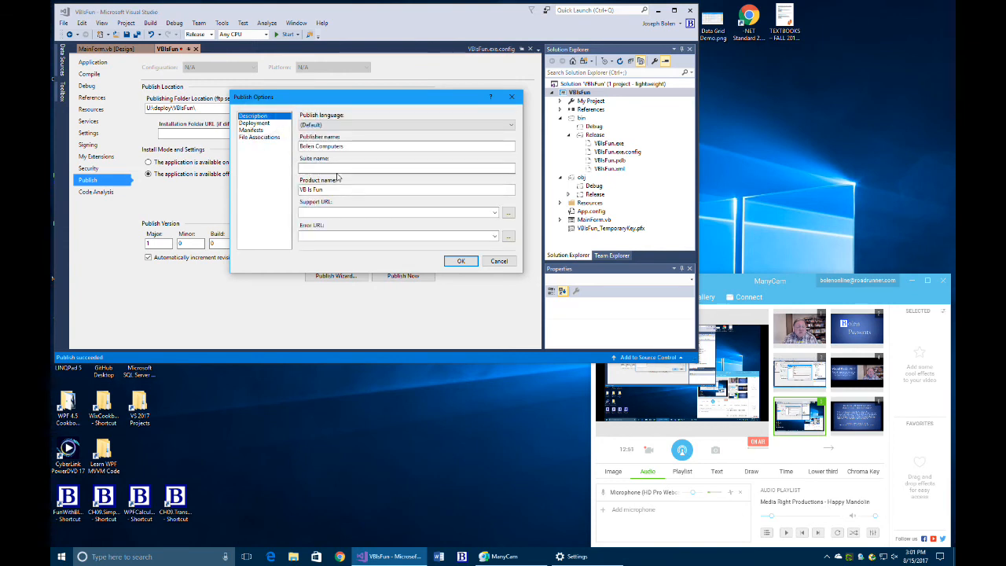
{"action": "left_click", "coordinate": [260, 124]}
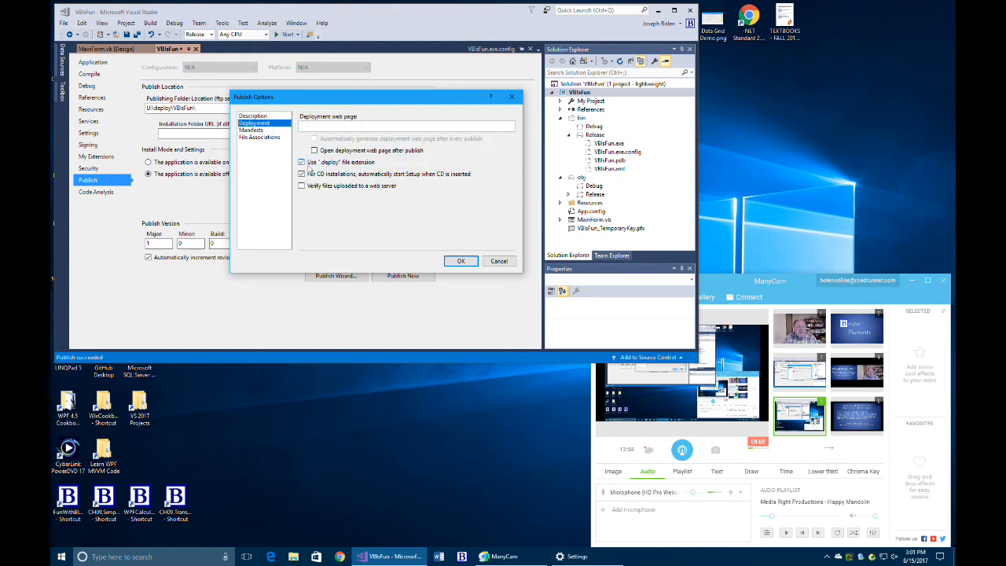
{"action": "left_click", "coordinate": [256, 131]}
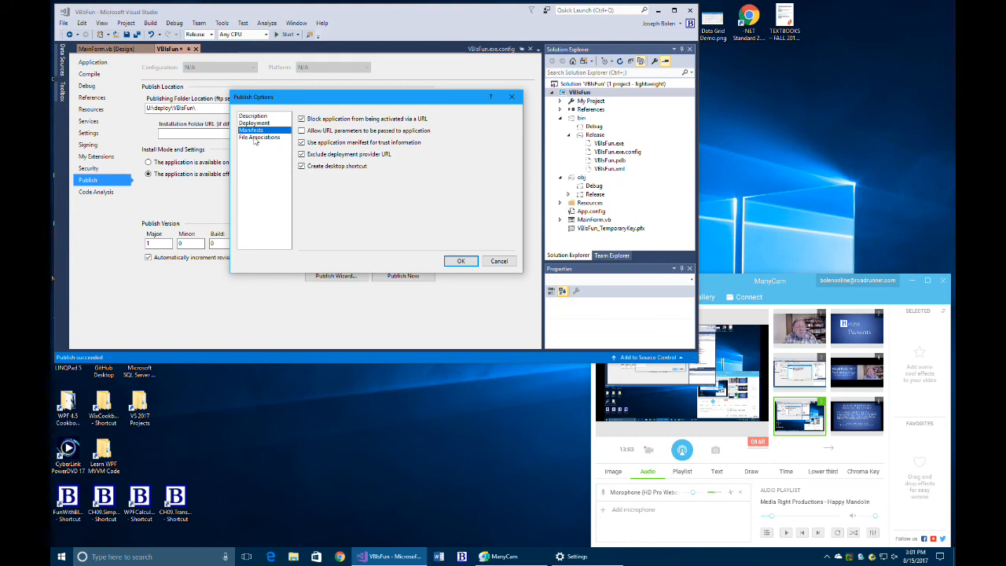
{"action": "left_click", "coordinate": [500, 262]}
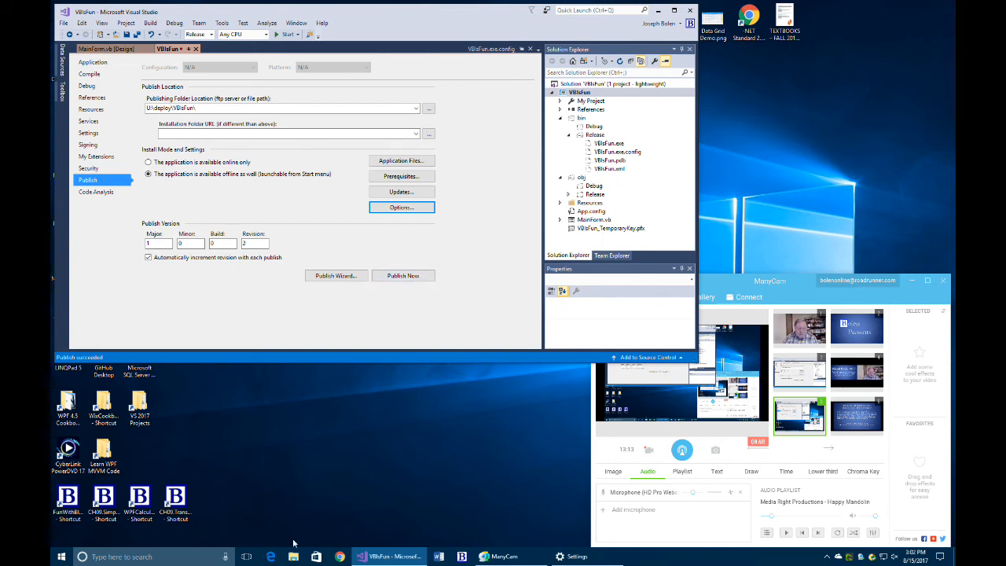
{"action": "left_click", "coordinate": [293, 554]}
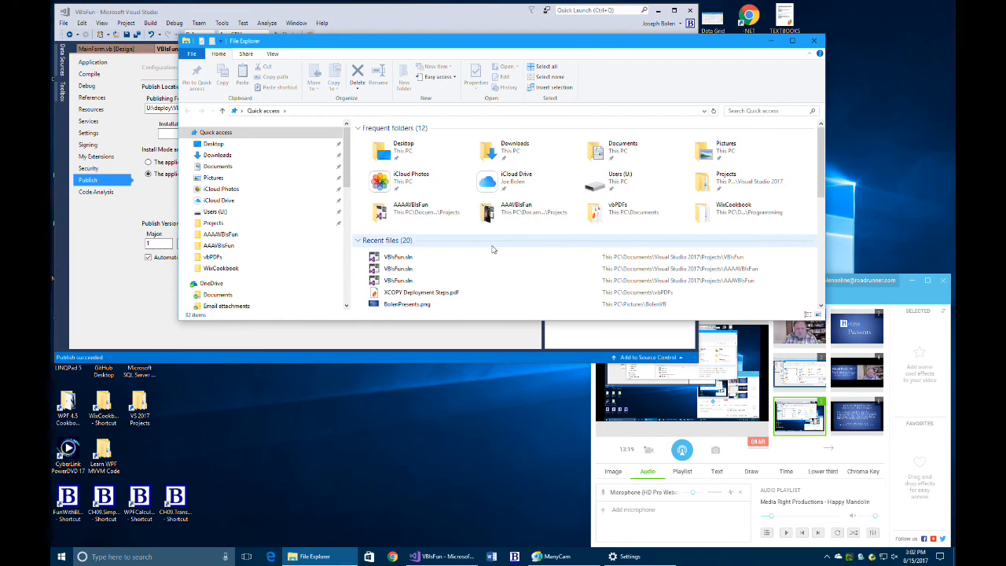
{"action": "scroll", "coordinate": [488, 248], "scroll_direction": "down", "scroll_amount": 1}
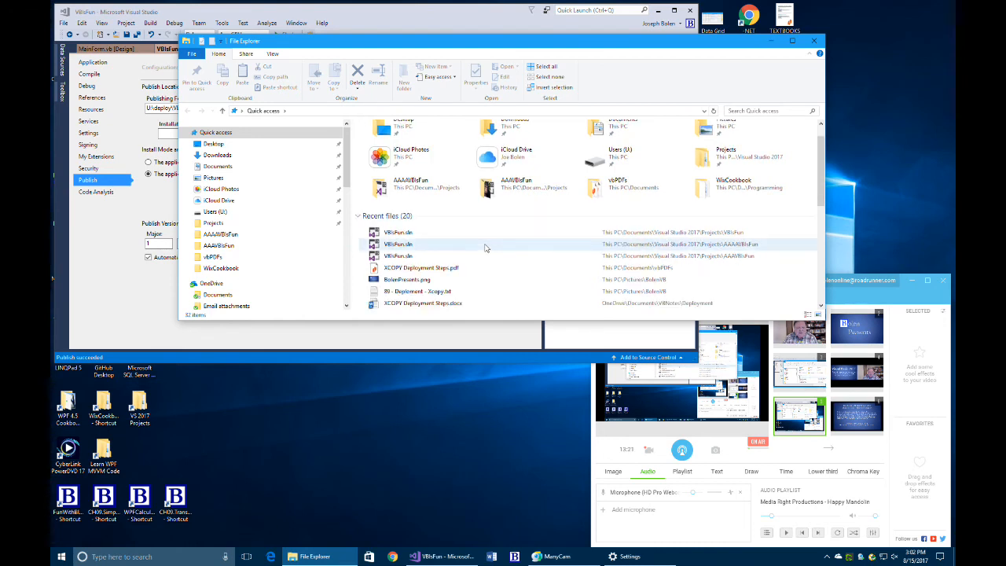
{"action": "scroll", "coordinate": [485, 249], "scroll_direction": "up", "scroll_amount": 1}
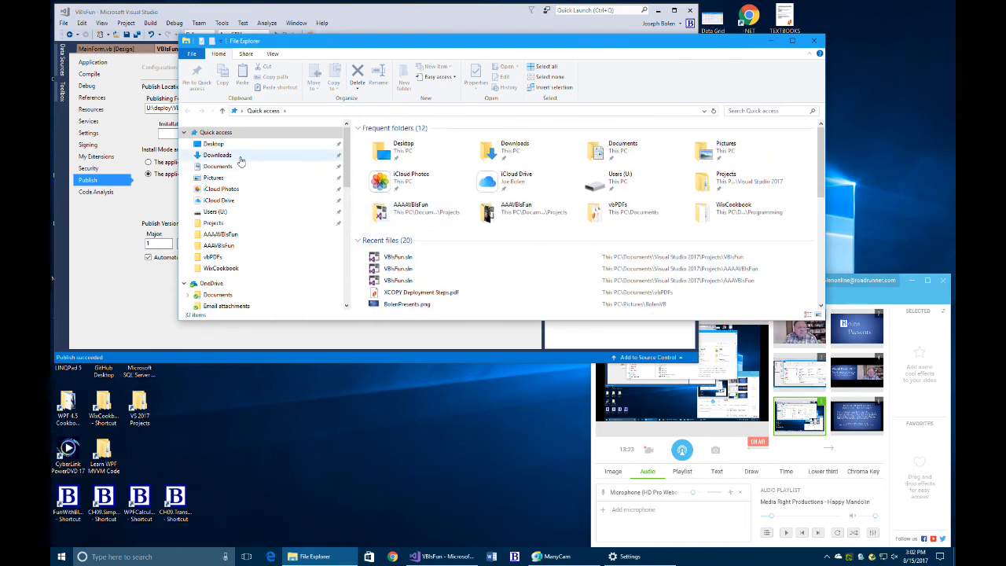
{"action": "left_click", "coordinate": [214, 212]}
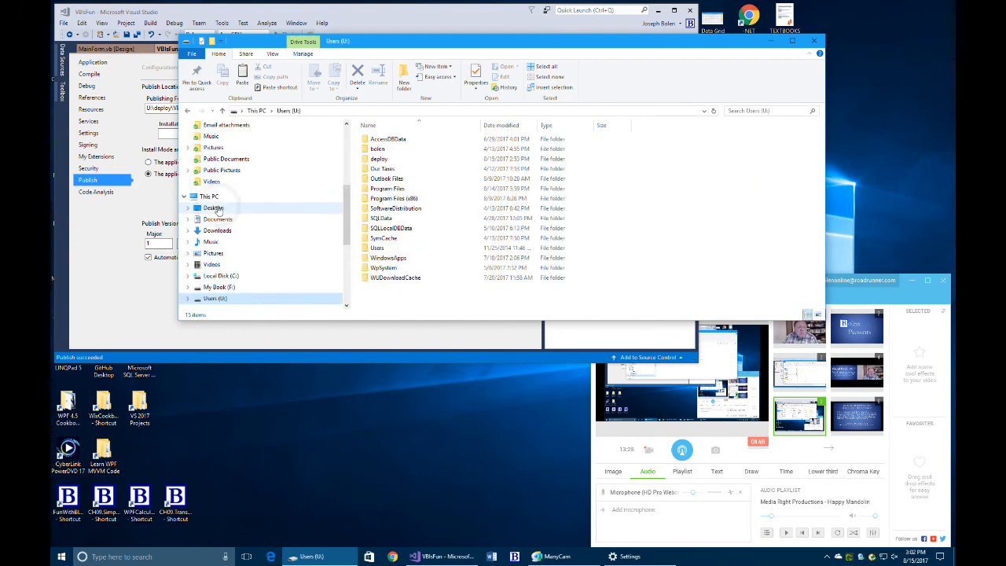
{"action": "double_click", "coordinate": [377, 159]}
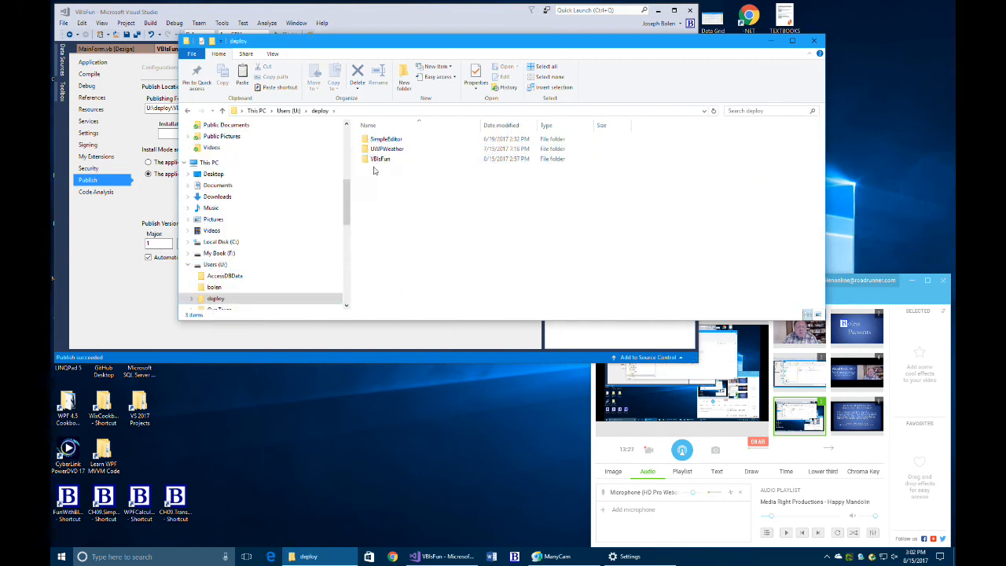
{"action": "double_click", "coordinate": [381, 160]}
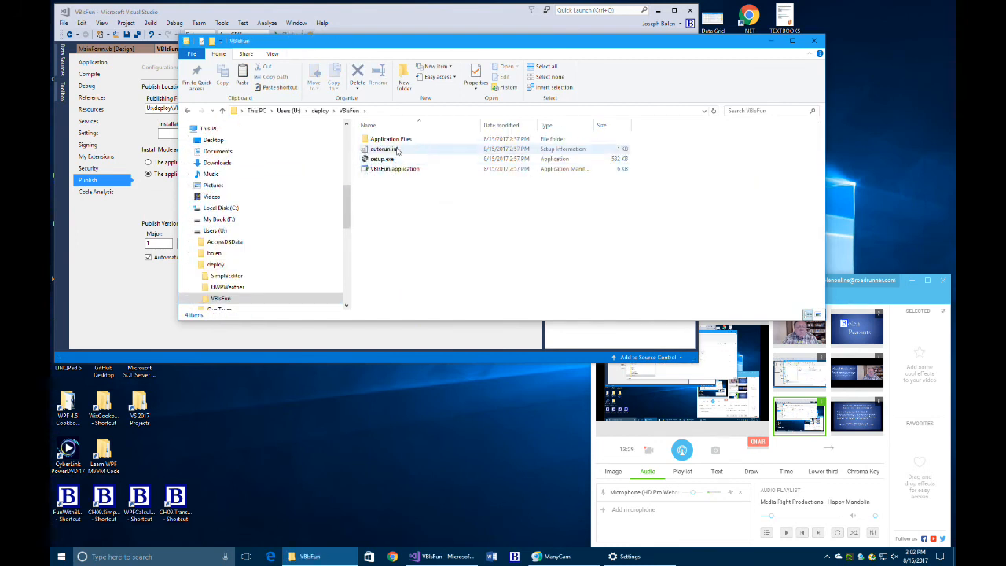
{"action": "left_click", "coordinate": [344, 112]}
{"action": "left_click", "coordinate": [318, 111]}
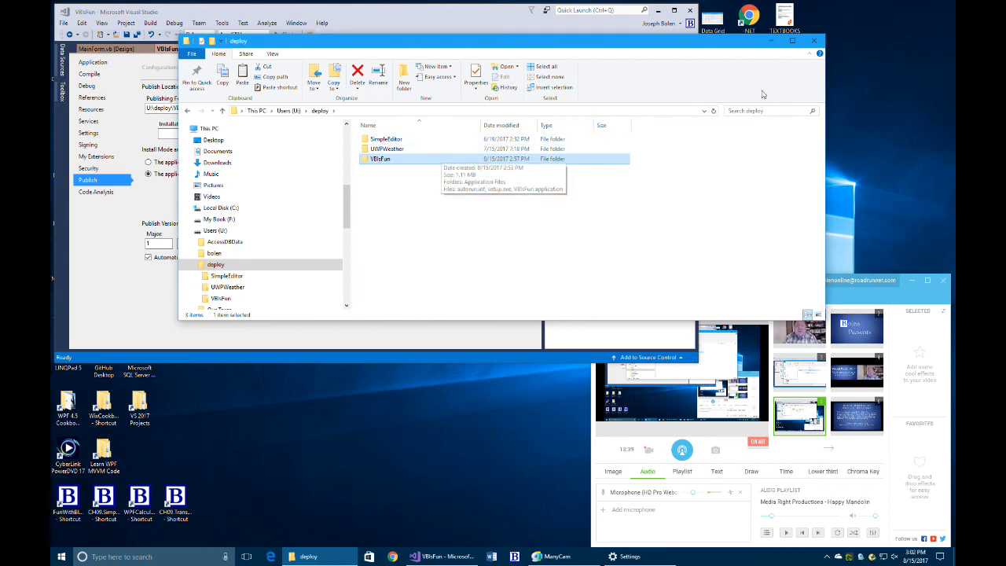
{"action": "left_click", "coordinate": [814, 42]}
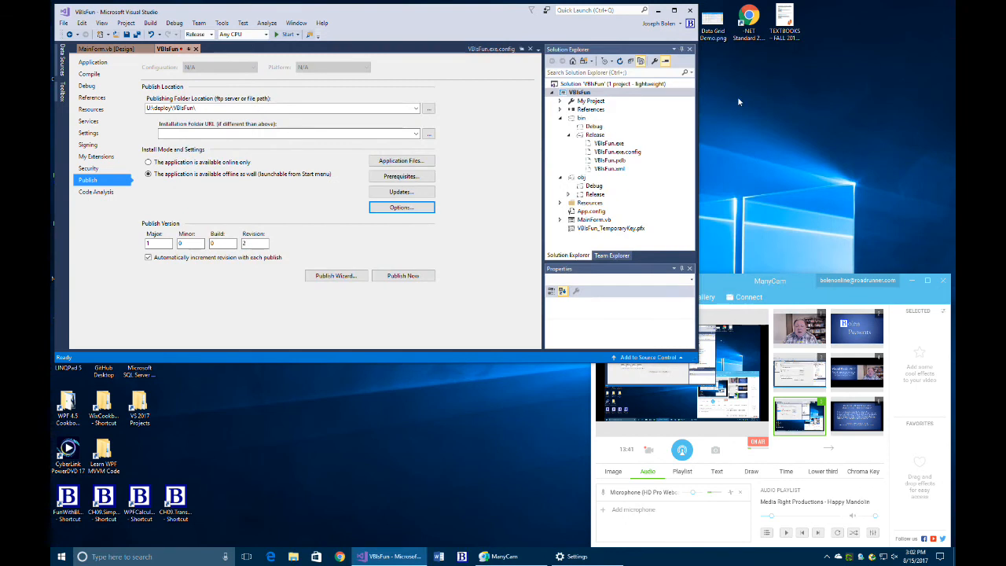
Step: Minimize Visual Studio and restore the Apps & features window showing VB Is Fun 1.0.0.1
{"action": "left_click", "coordinate": [658, 10]}
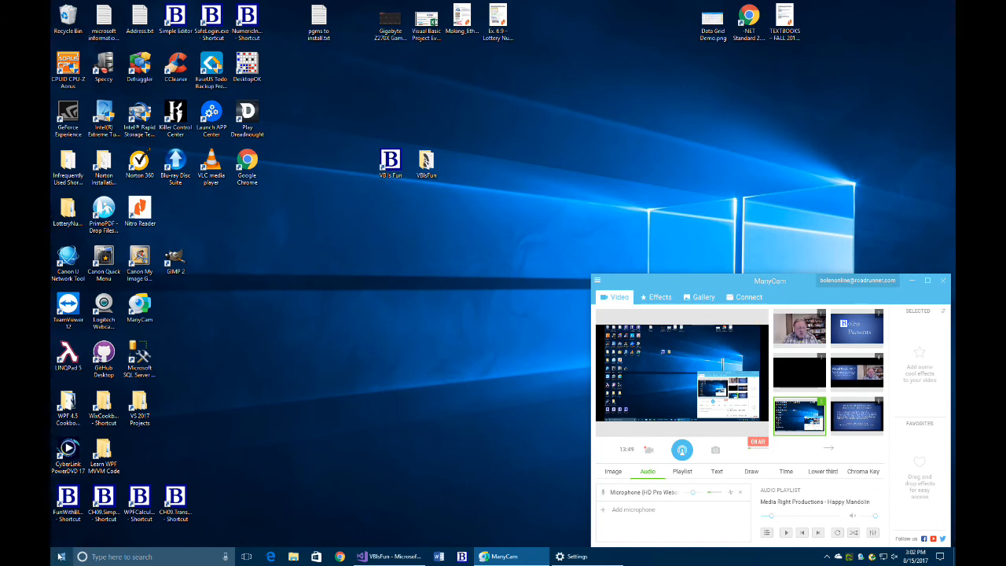
{"action": "left_click", "coordinate": [62, 556]}
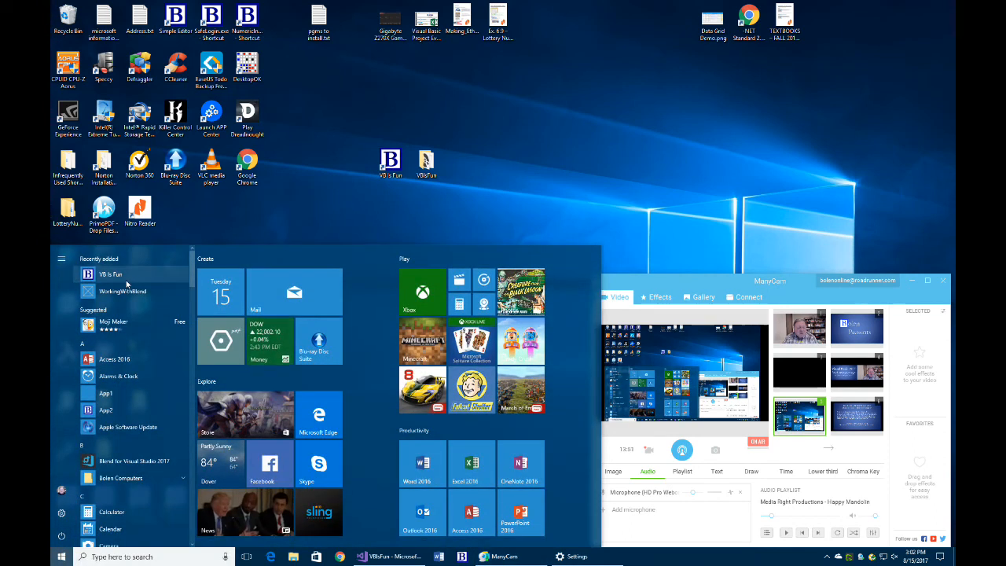
{"action": "left_click", "coordinate": [363, 219]}
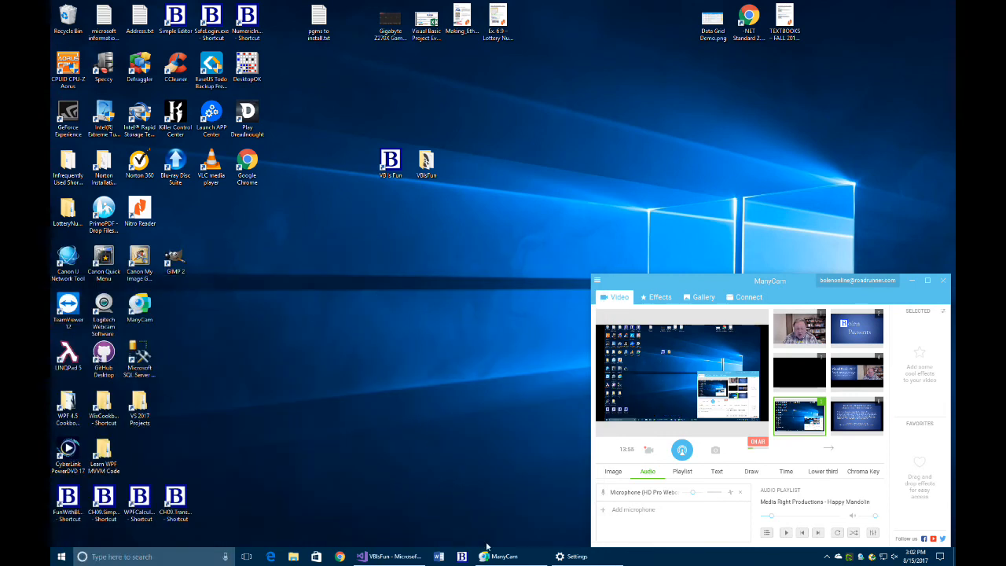
{"action": "left_click", "coordinate": [572, 556]}
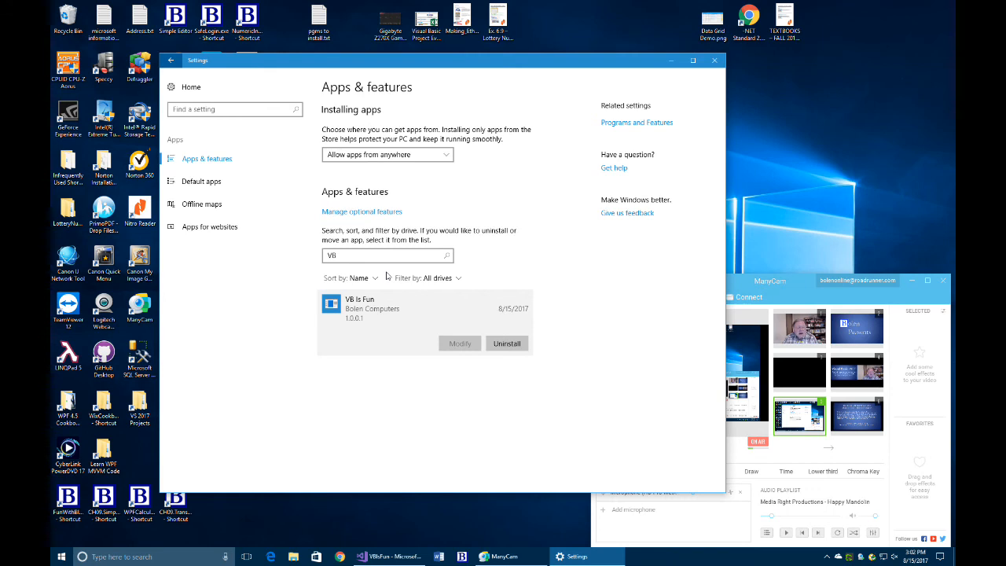
Step: Uninstall VB Is Fun, approving UAC and choosing Remove the application, then close Settings
{"action": "left_click", "coordinate": [507, 344]}
{"action": "left_click", "coordinate": [557, 322]}
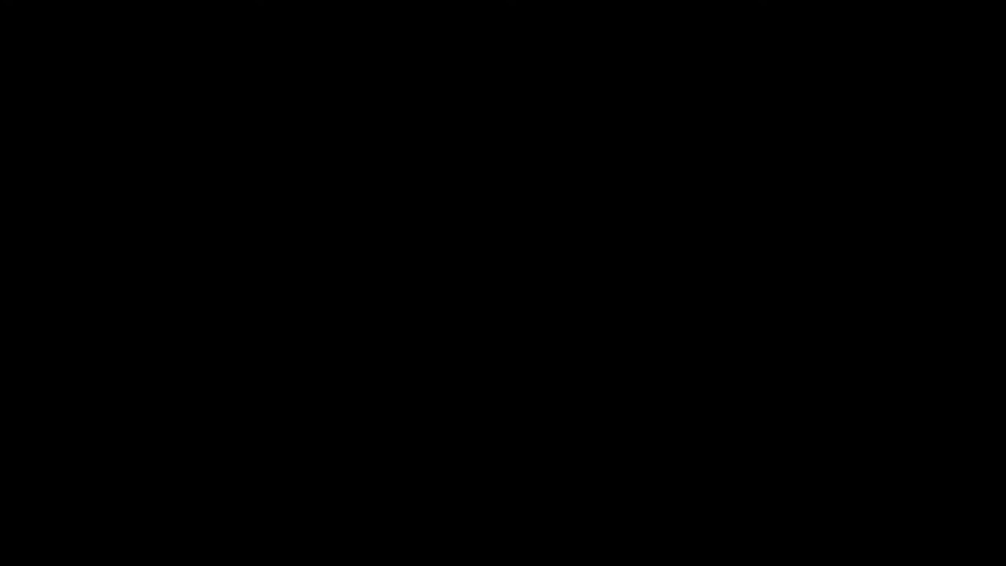
{"action": "left_click", "coordinate": [470, 345]}
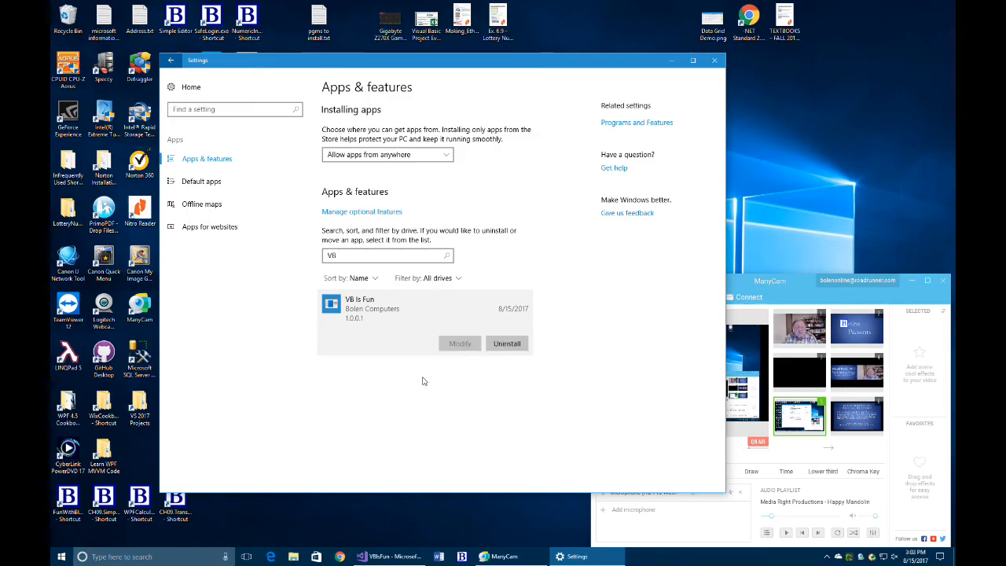
{"action": "left_click_drag", "start_coordinate": [256, 33], "coordinate": [478, 110]}
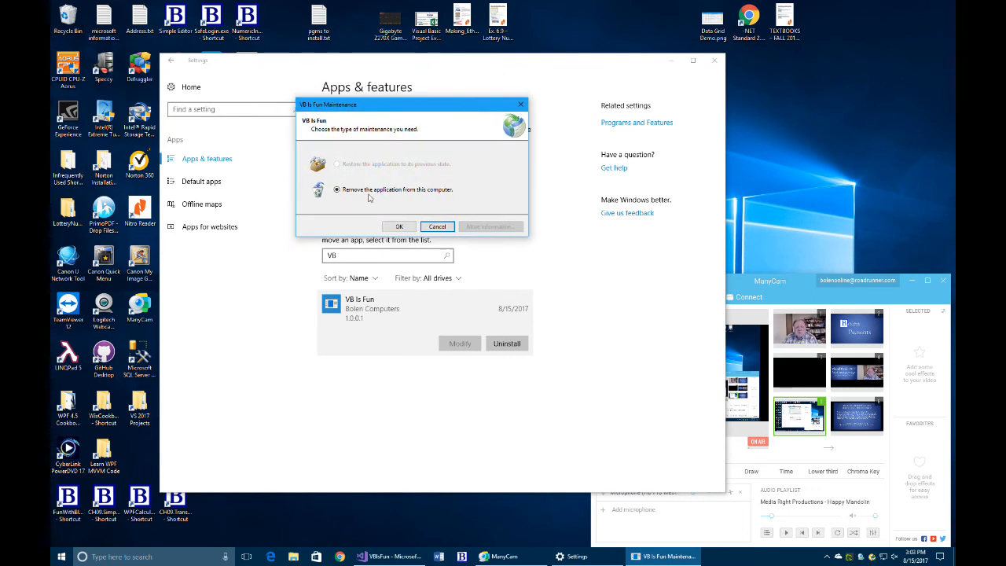
{"action": "left_click", "coordinate": [402, 227]}
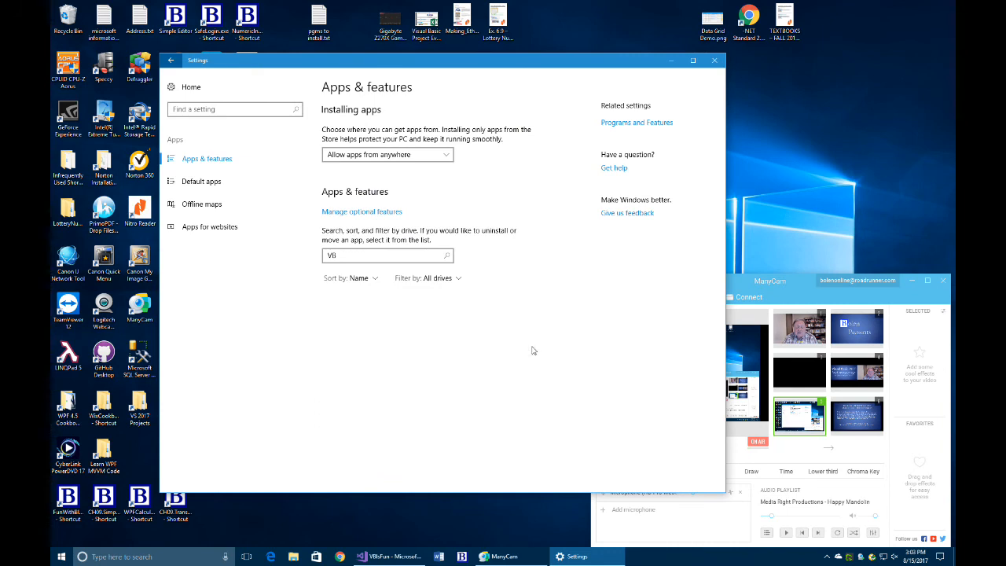
{"action": "left_click", "coordinate": [714, 61]}
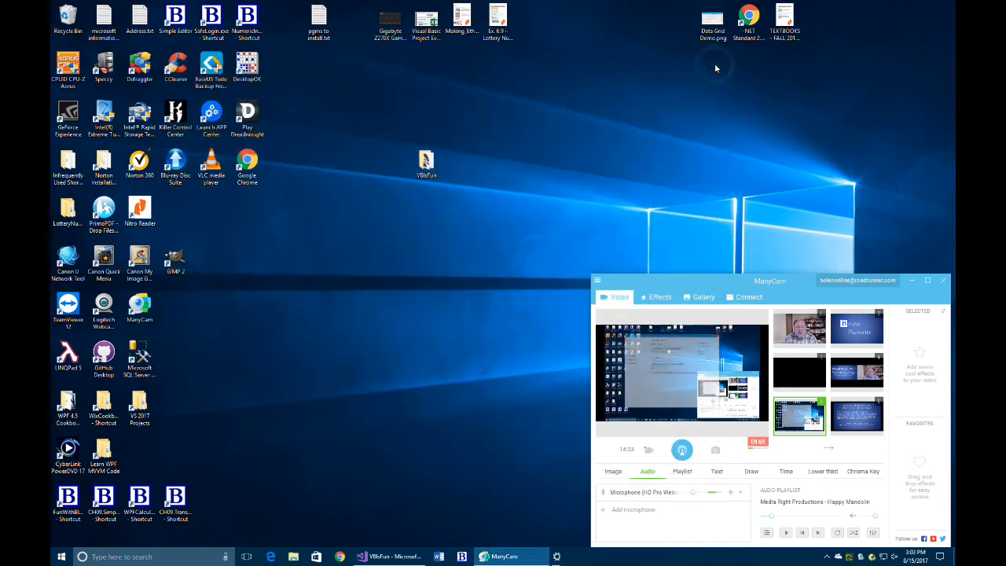